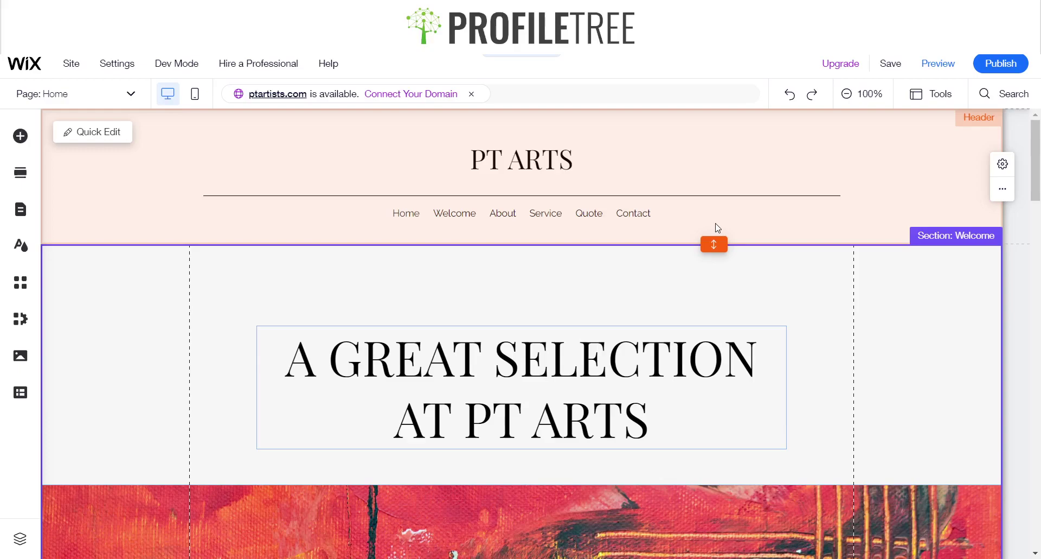
Step: Scroll through the PT Arts home page in the editor, then switch to Preview mode
{"action": "scroll", "coordinate": [716, 223], "scroll_direction": "down", "scroll_amount": 10}
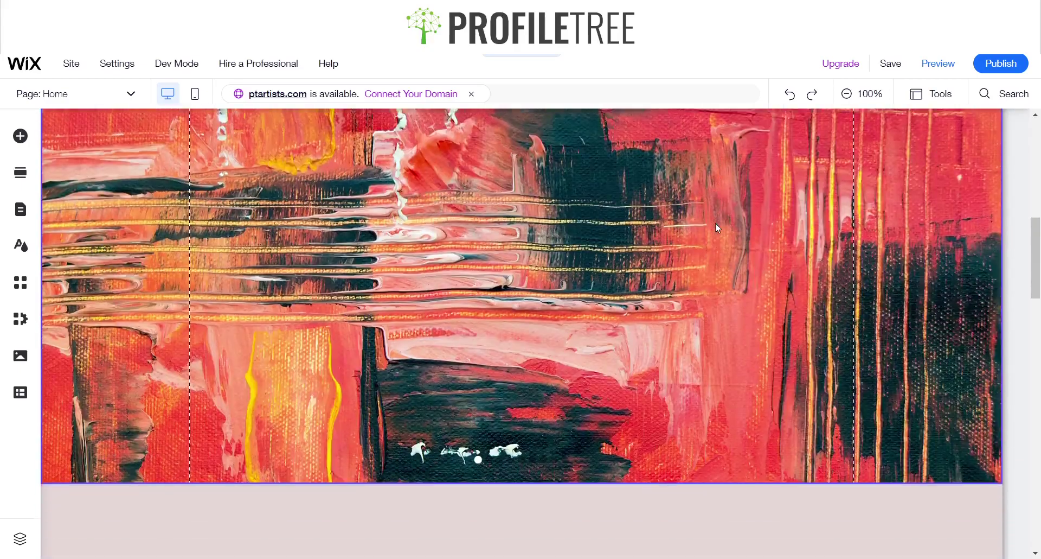
{"action": "scroll", "coordinate": [717, 226], "scroll_direction": "up", "scroll_amount": 10}
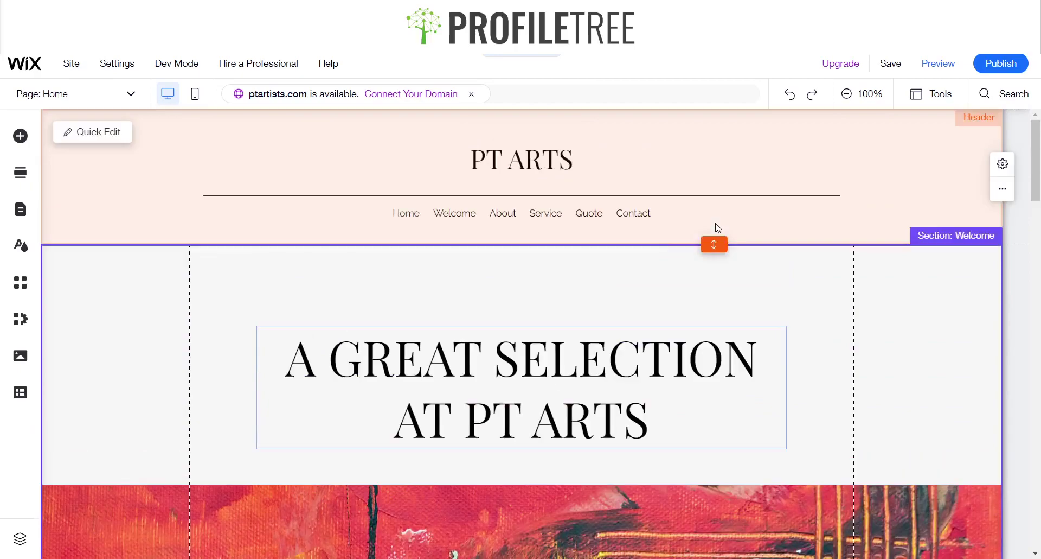
{"action": "scroll", "coordinate": [717, 228], "scroll_direction": "down", "scroll_amount": 10}
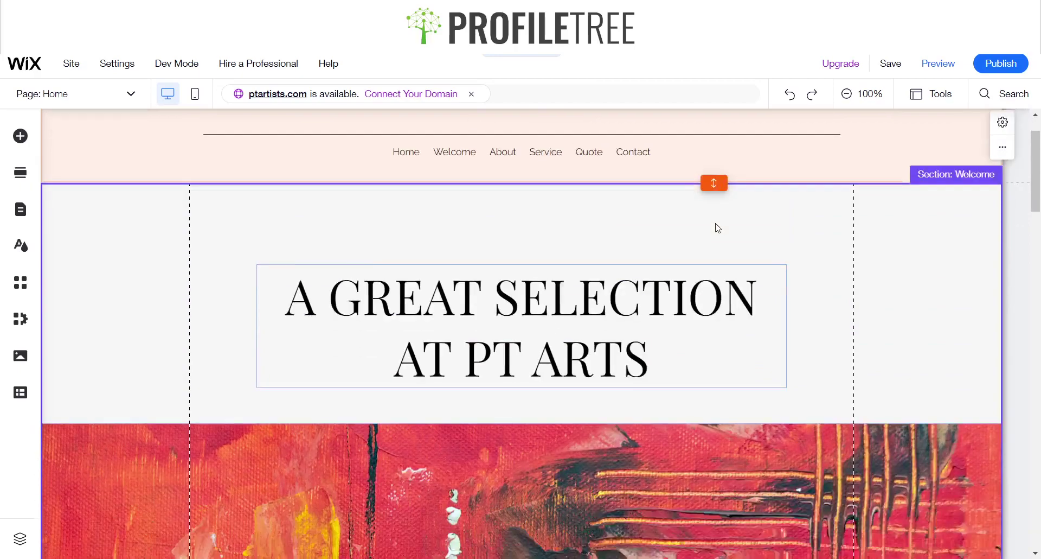
{"action": "scroll", "coordinate": [715, 225], "scroll_direction": "down", "scroll_amount": 10}
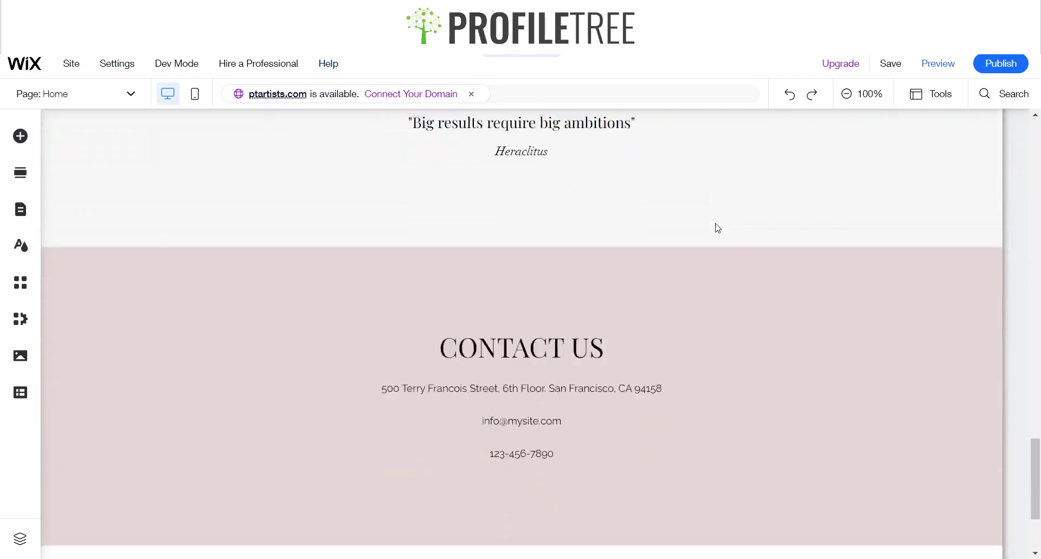
{"action": "left_click", "coordinate": [931, 63]}
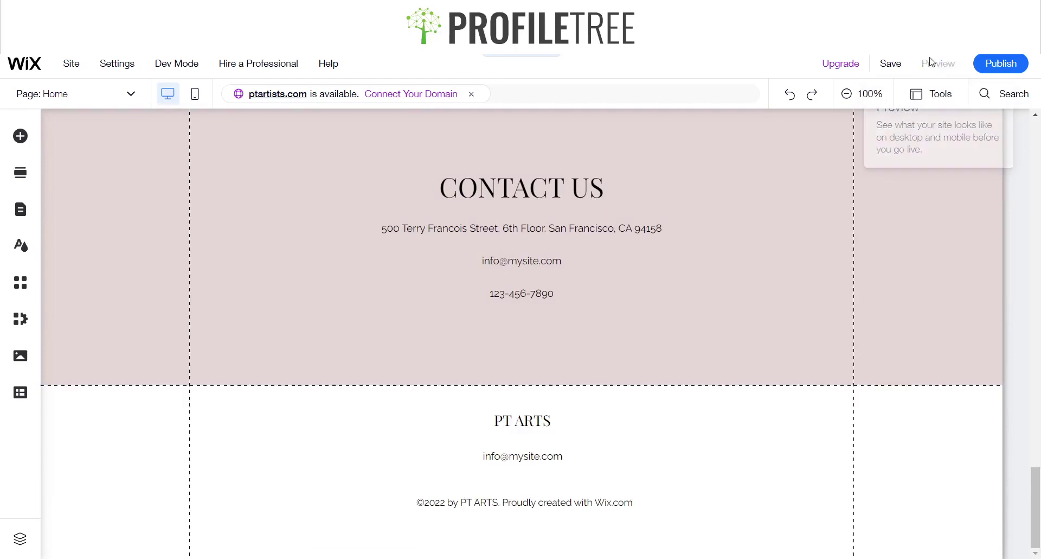
Step: Scroll the preview from the header down to the footer, then go back to the editor
{"action": "scroll", "coordinate": [559, 353], "scroll_direction": "up", "scroll_amount": 15}
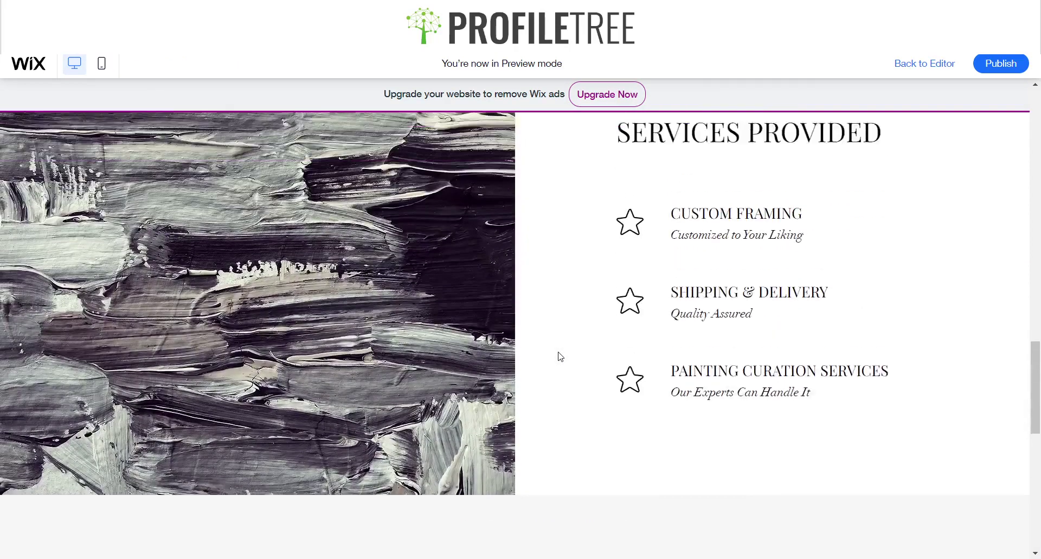
{"action": "scroll", "coordinate": [559, 353], "scroll_direction": "down", "scroll_amount": 5}
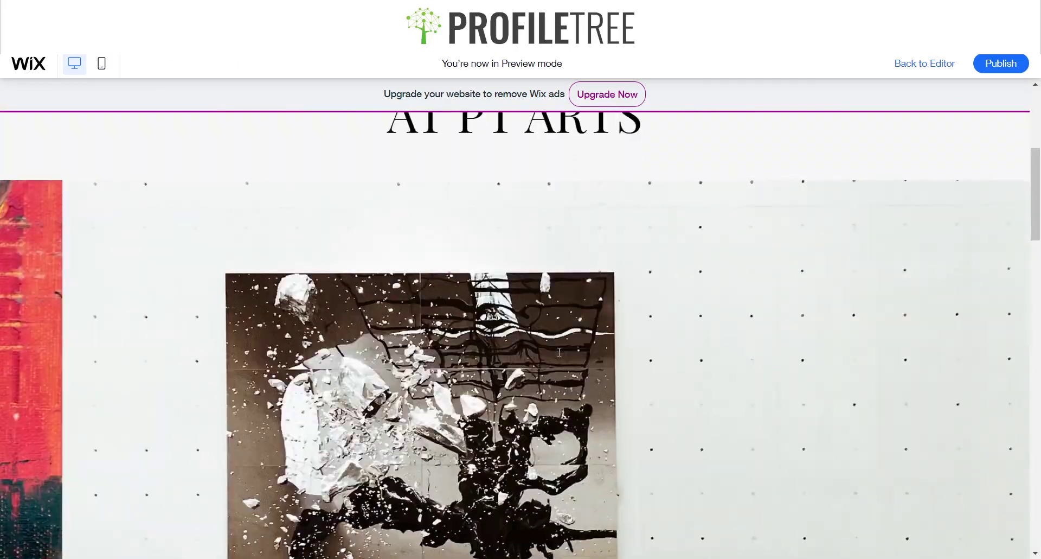
{"action": "scroll", "coordinate": [559, 352], "scroll_direction": "down", "scroll_amount": 10}
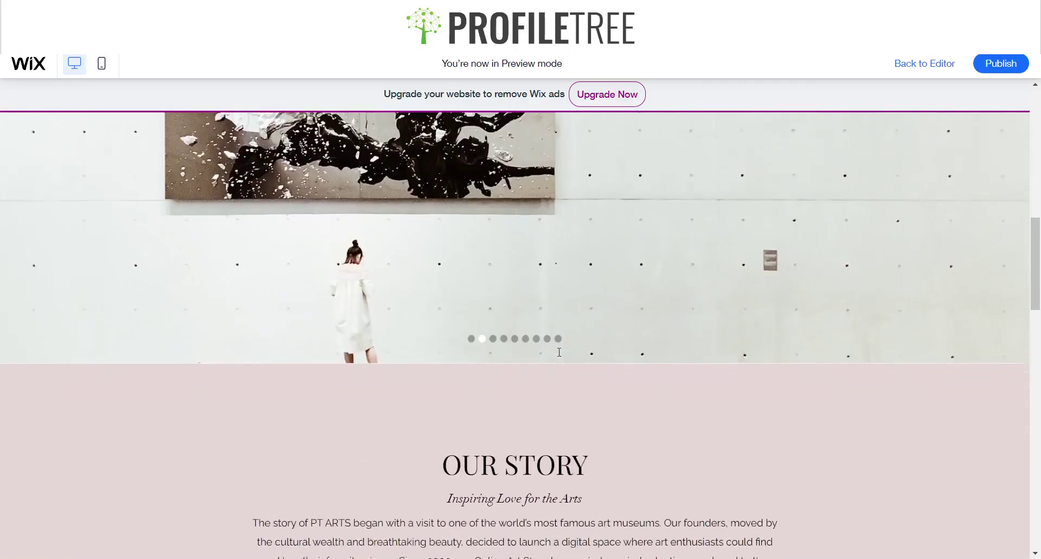
{"action": "scroll", "coordinate": [560, 356], "scroll_direction": "down", "scroll_amount": 10}
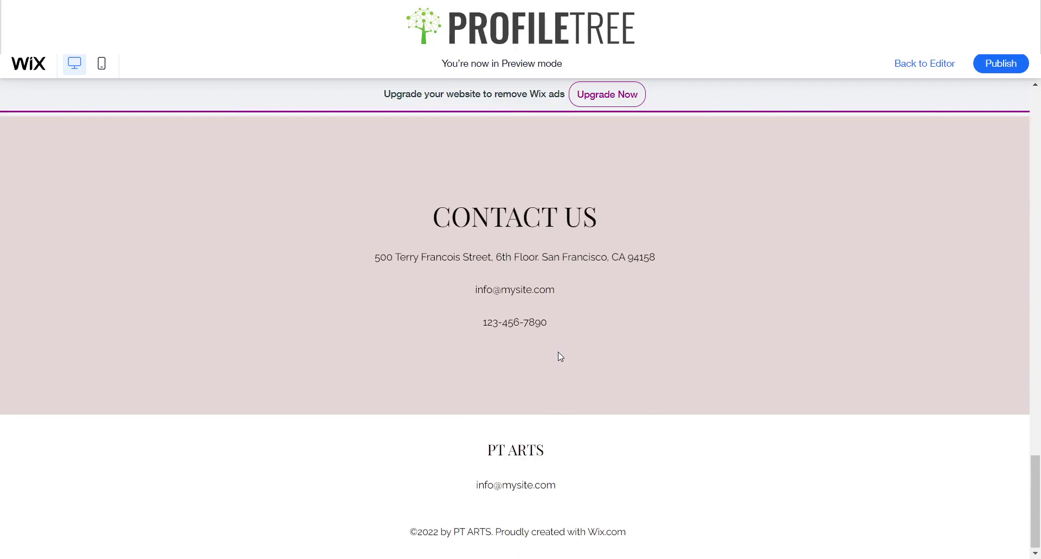
{"action": "scroll", "coordinate": [560, 357], "scroll_direction": "up", "scroll_amount": 20}
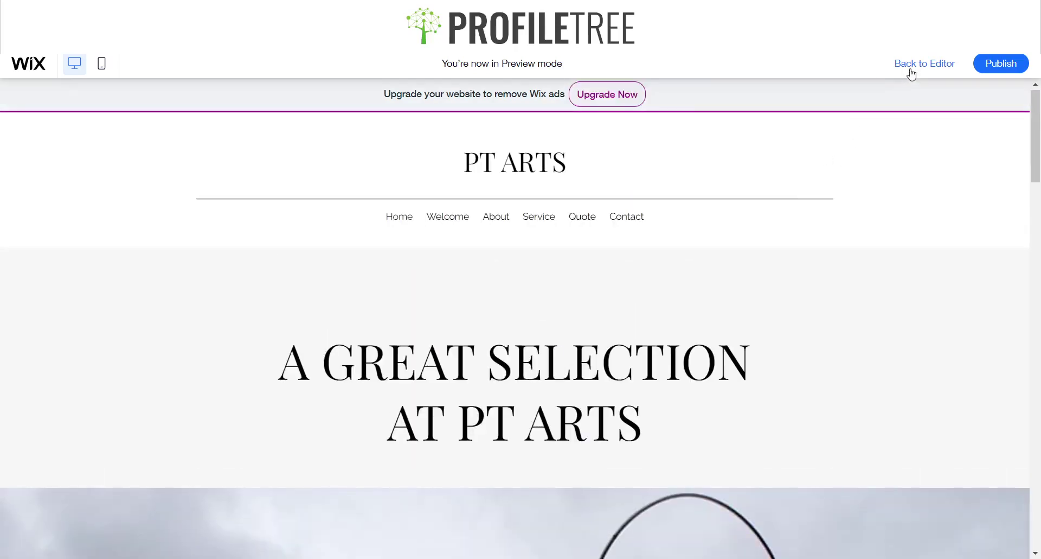
{"action": "left_click", "coordinate": [911, 72]}
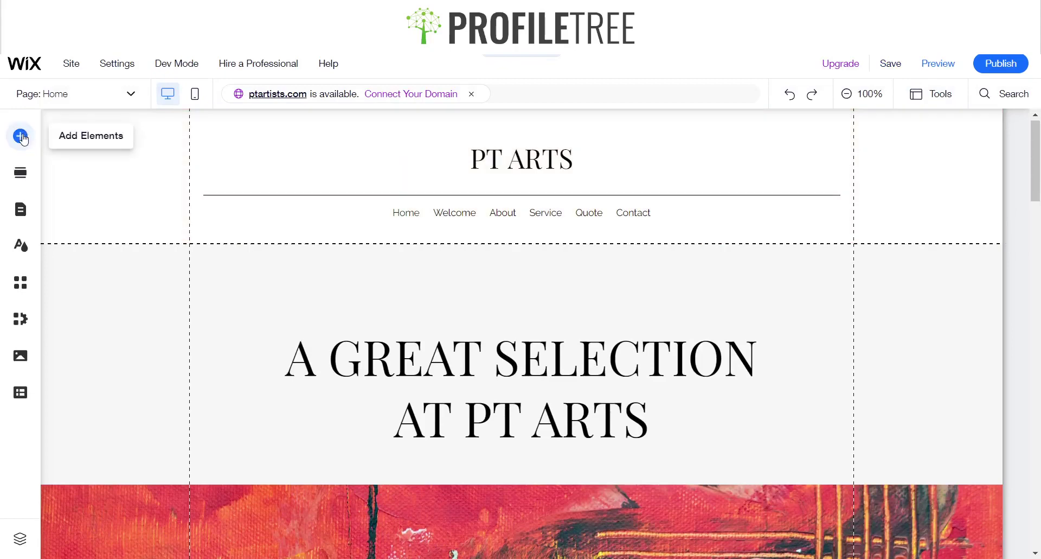
Step: Add the Classic misty green mountain landscape strip to the home page below the red painting
{"action": "left_click", "coordinate": [21, 137]}
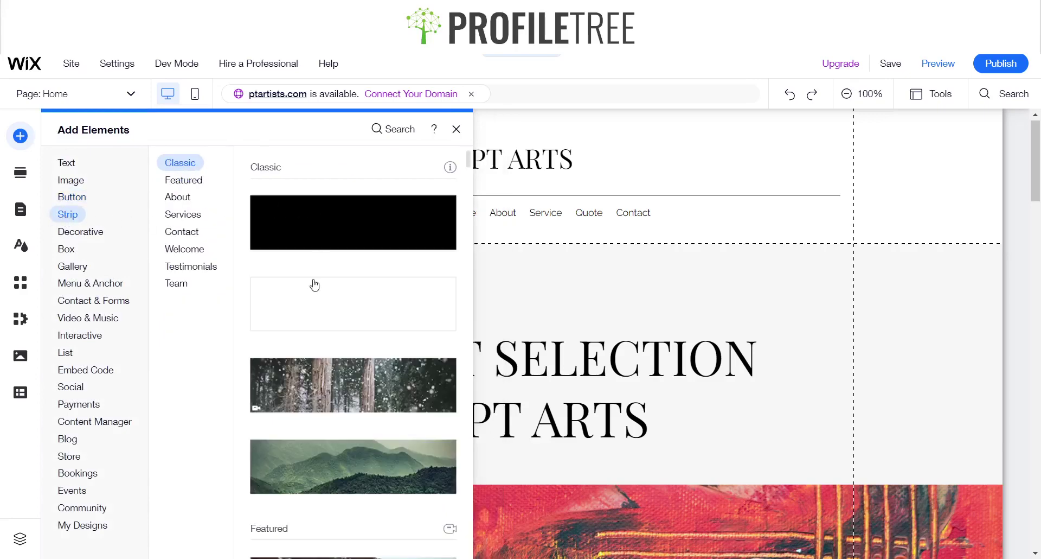
{"action": "scroll", "coordinate": [314, 284], "scroll_direction": "down", "scroll_amount": 15}
{"action": "scroll", "coordinate": [315, 283], "scroll_direction": "down", "scroll_amount": 20}
{"action": "scroll", "coordinate": [315, 284], "scroll_direction": "down", "scroll_amount": 5}
{"action": "scroll", "coordinate": [314, 284], "scroll_direction": "up", "scroll_amount": 10}
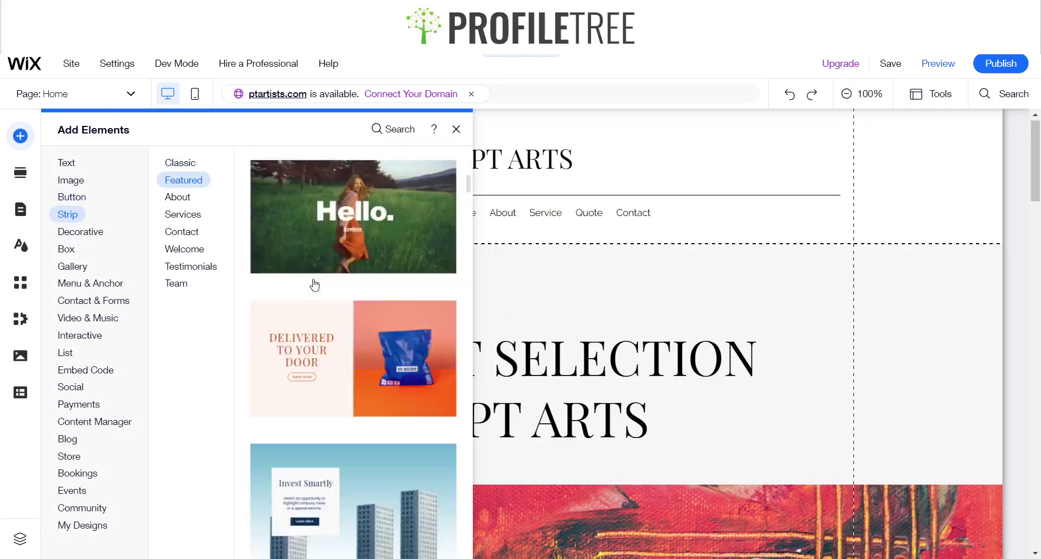
{"action": "scroll", "coordinate": [314, 285], "scroll_direction": "up", "scroll_amount": 10}
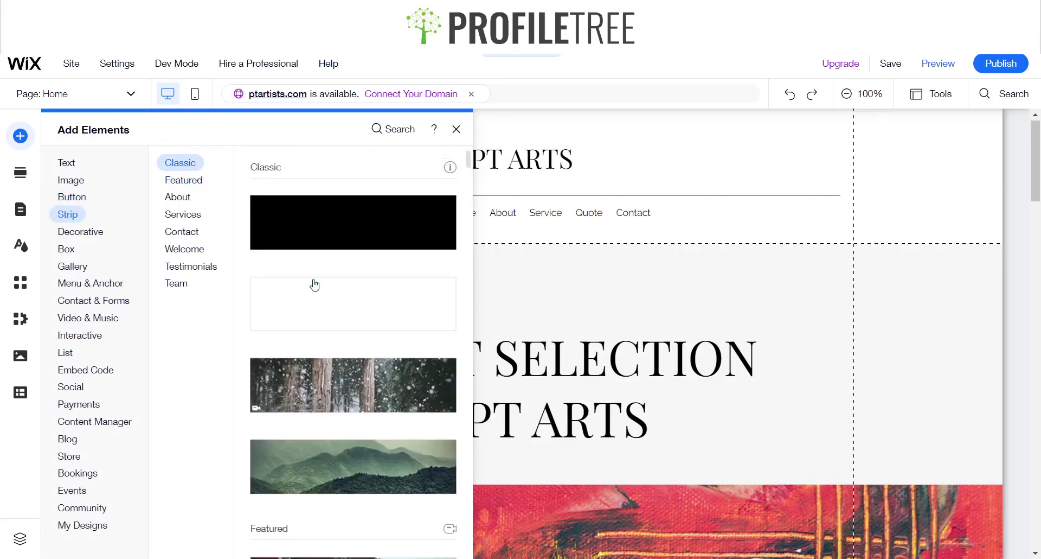
{"action": "left_click", "coordinate": [309, 482]}
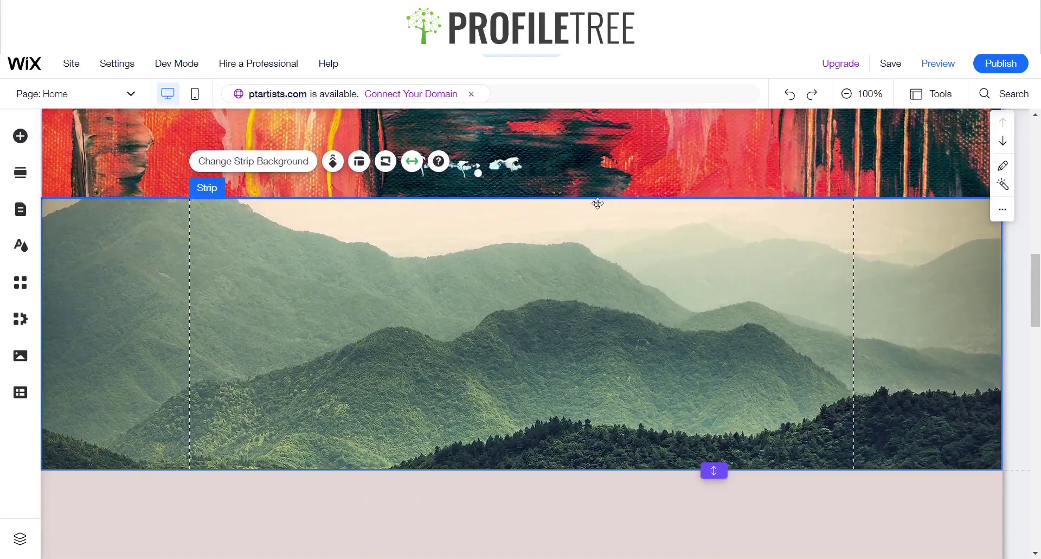
Step: Lower the mountain strip's top edge and stretch its section taller, leaving white bands, then select the strip
{"action": "left_click_drag", "start_coordinate": [596, 198], "coordinate": [595, 212]}
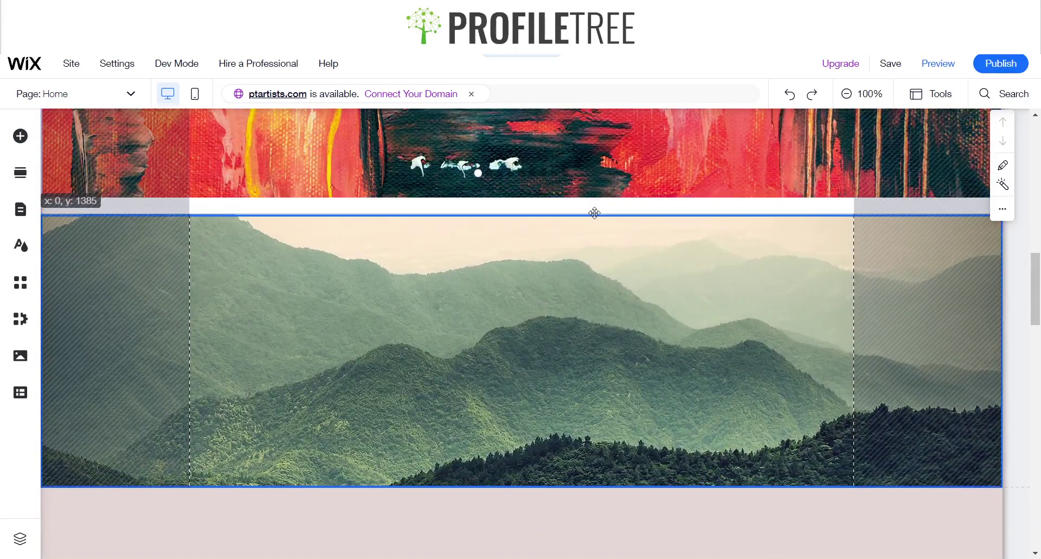
{"action": "scroll", "coordinate": [656, 384], "scroll_direction": "down", "scroll_amount": 2}
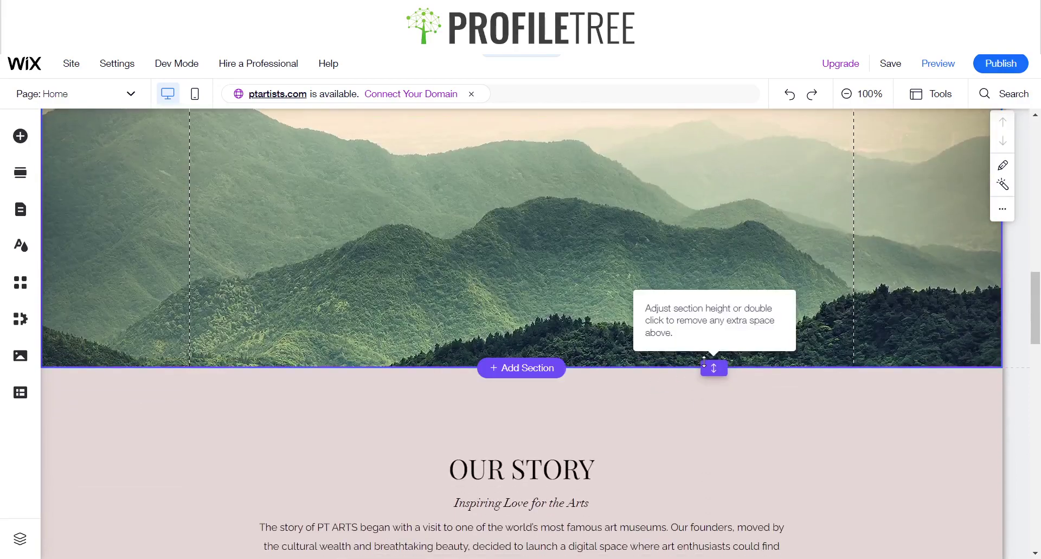
{"action": "left_click_drag", "start_coordinate": [705, 373], "coordinate": [710, 386]}
{"action": "left_click", "coordinate": [490, 331]}
{"action": "scroll", "coordinate": [490, 331], "scroll_direction": "up", "scroll_amount": 1}
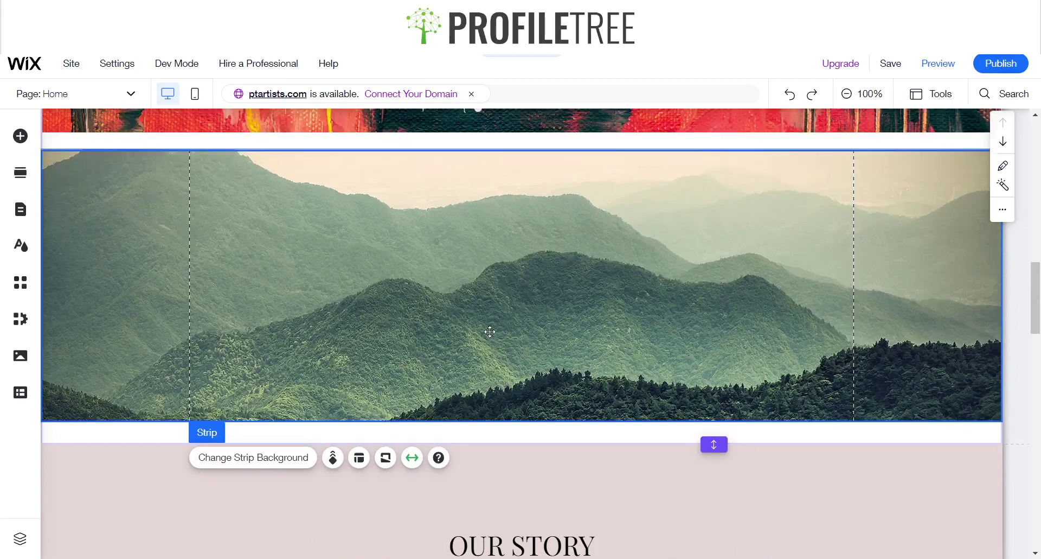
{"action": "scroll", "coordinate": [489, 331], "scroll_direction": "up", "scroll_amount": 1}
{"action": "scroll", "coordinate": [489, 331], "scroll_direction": "down", "scroll_amount": 1}
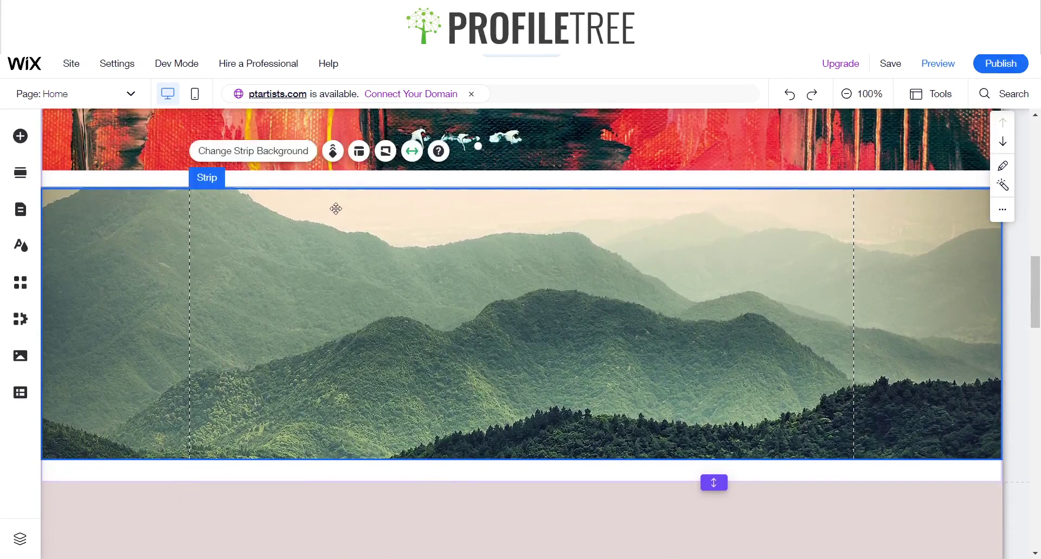
Step: Set the mountain strip's background scroll effect to Parallax and preview the result
{"action": "left_click", "coordinate": [333, 152]}
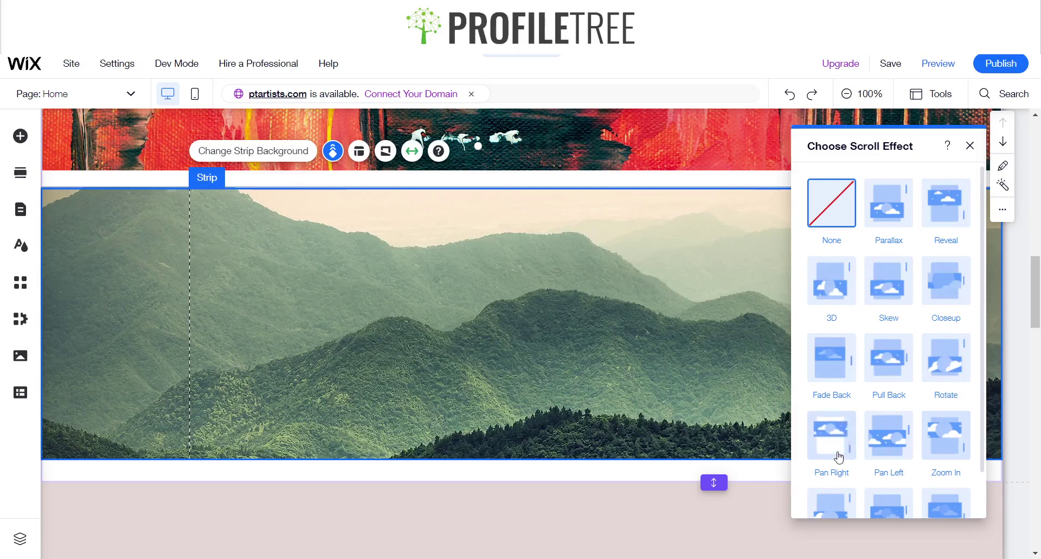
{"action": "scroll", "coordinate": [841, 456], "scroll_direction": "down", "scroll_amount": 1}
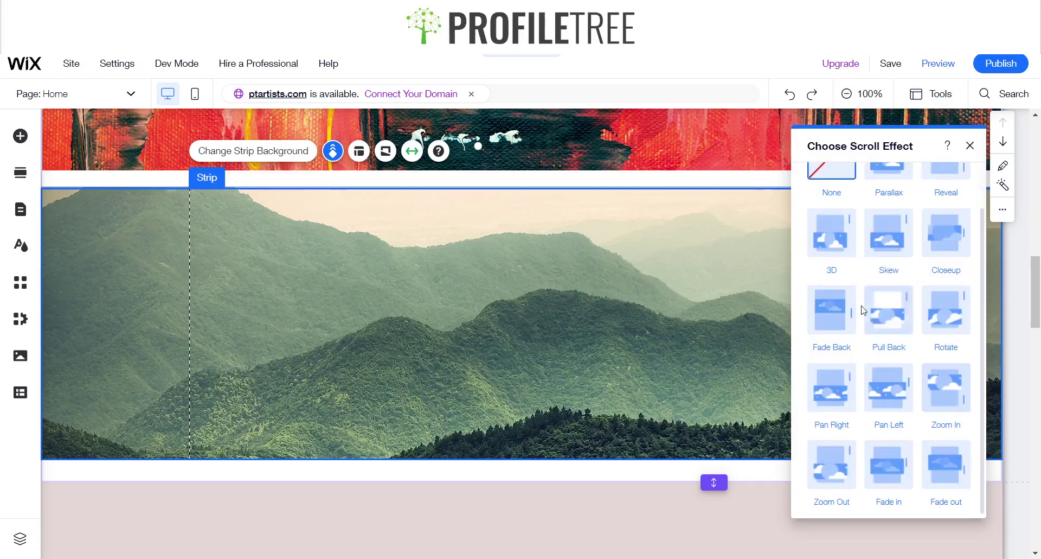
{"action": "scroll", "coordinate": [872, 367], "scroll_direction": "up", "scroll_amount": 1}
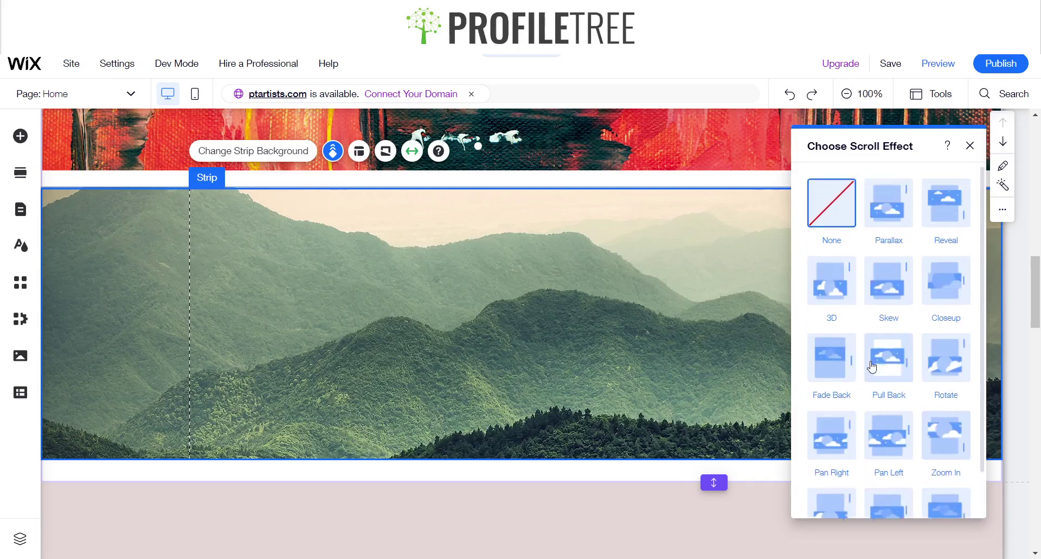
{"action": "left_click", "coordinate": [888, 208]}
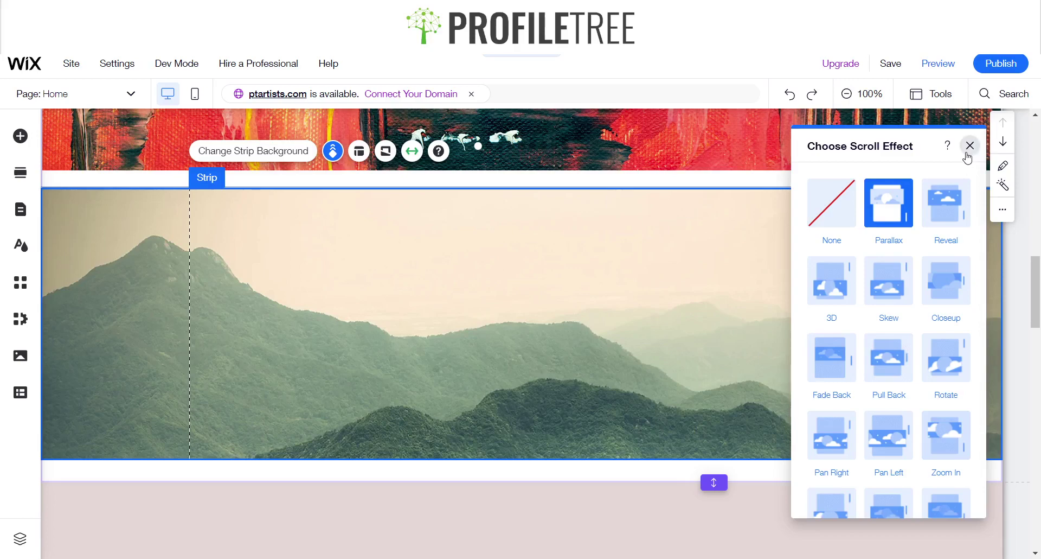
{"action": "left_click", "coordinate": [970, 145]}
{"action": "left_click", "coordinate": [944, 65]}
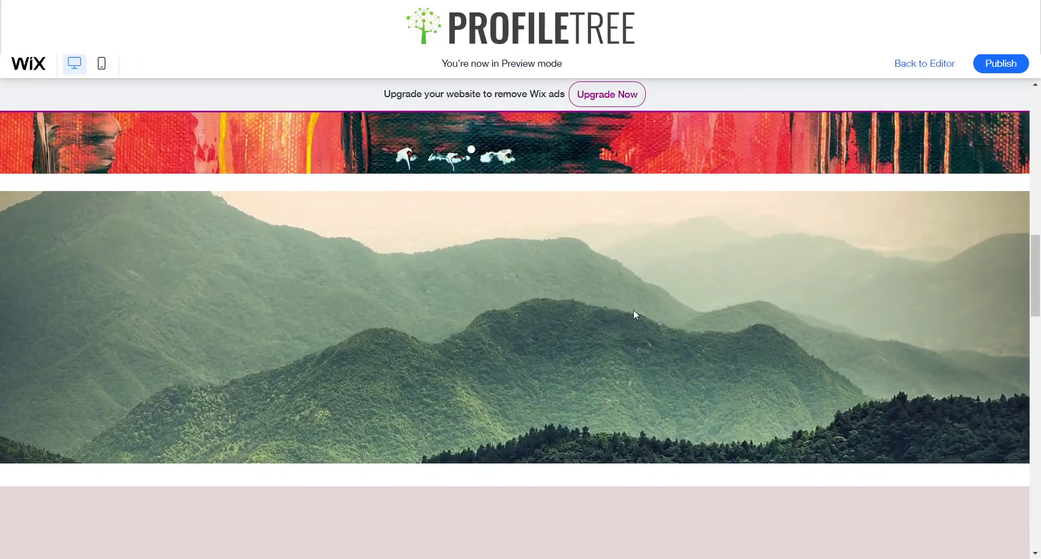
Step: Scroll the preview up and down past the mountain strip to watch the Parallax background shift
{"action": "scroll", "coordinate": [634, 314], "scroll_direction": "up", "scroll_amount": 10}
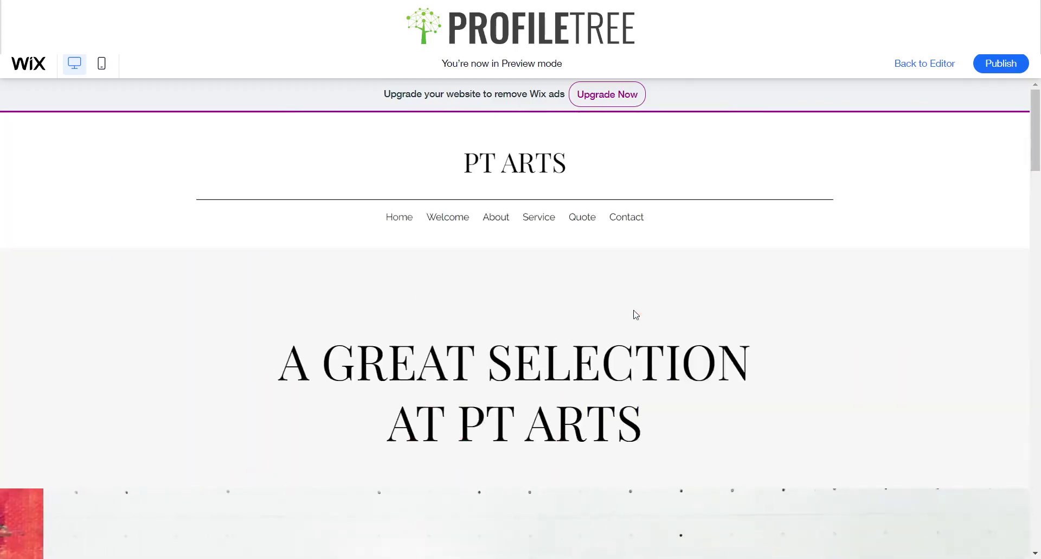
{"action": "scroll", "coordinate": [634, 310], "scroll_direction": "down", "scroll_amount": 10}
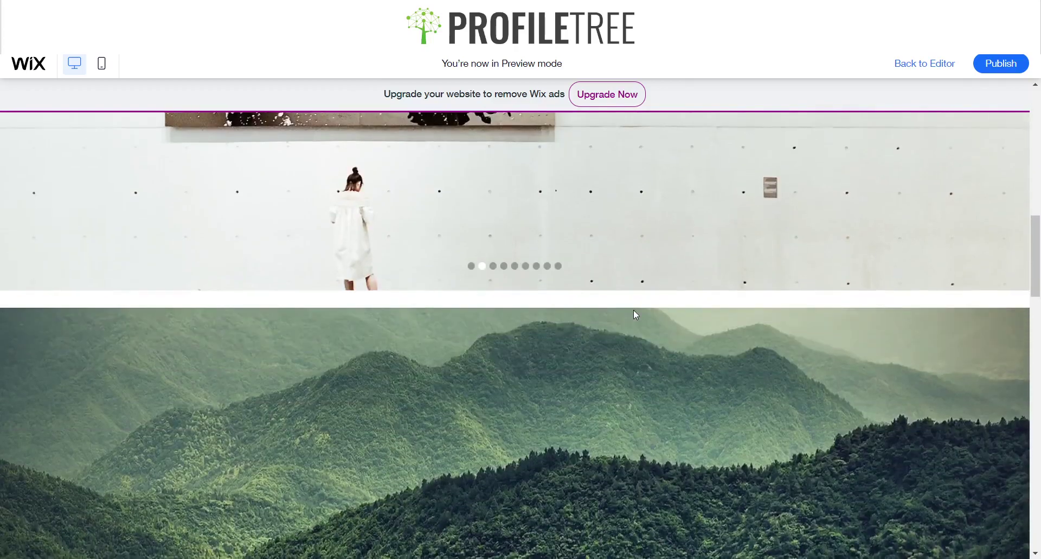
{"action": "scroll", "coordinate": [633, 310], "scroll_direction": "down", "scroll_amount": 3}
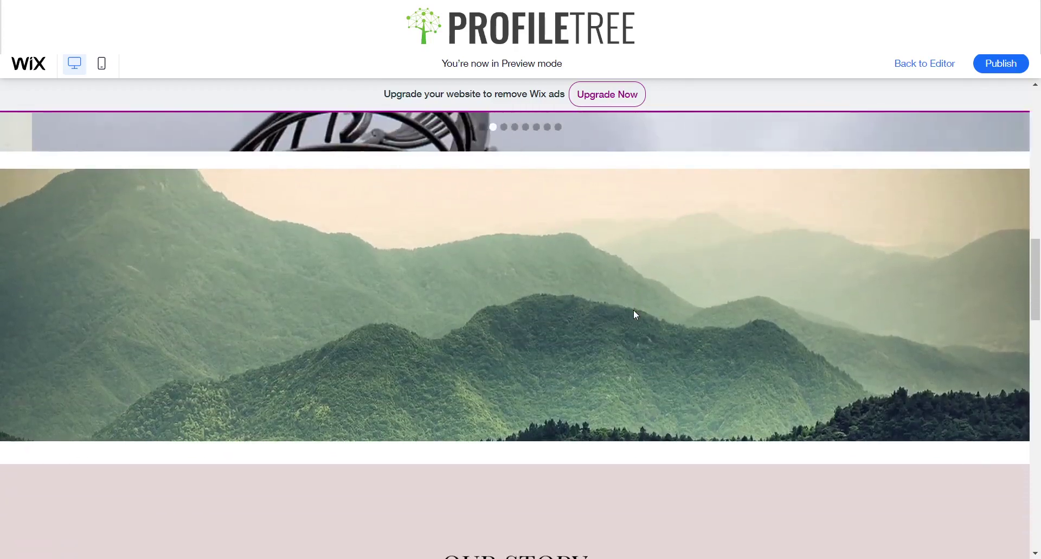
{"action": "scroll", "coordinate": [635, 315], "scroll_direction": "down", "scroll_amount": 1}
{"action": "scroll", "coordinate": [636, 315], "scroll_direction": "up", "scroll_amount": 1}
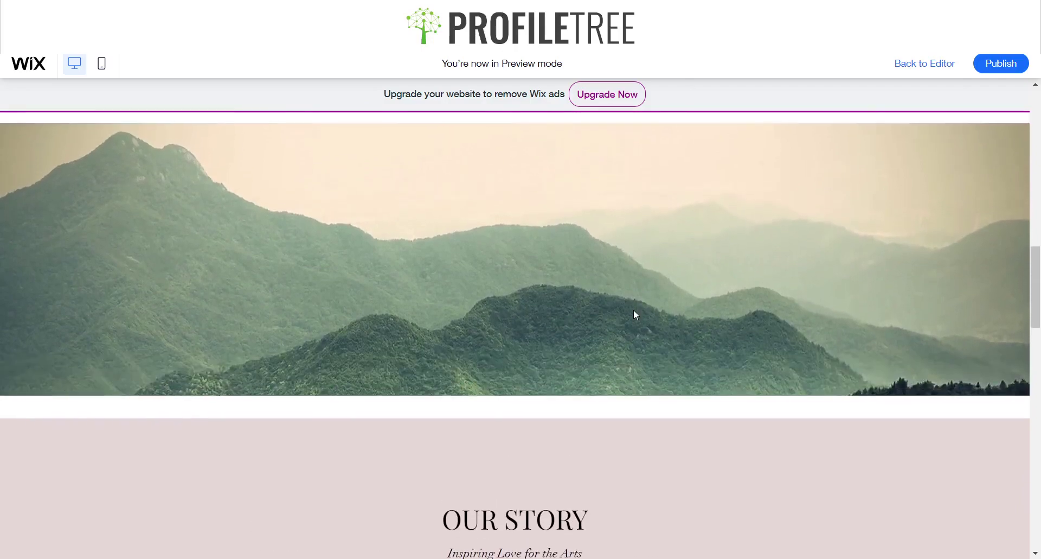
{"action": "scroll", "coordinate": [636, 314], "scroll_direction": "up", "scroll_amount": 2}
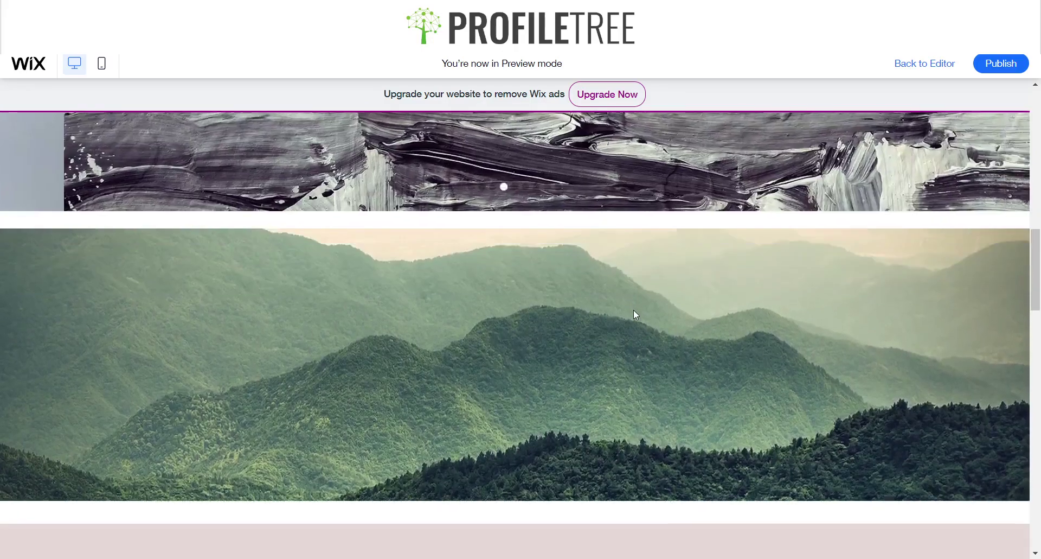
{"action": "scroll", "coordinate": [636, 314], "scroll_direction": "down", "scroll_amount": 2}
{"action": "scroll", "coordinate": [635, 315], "scroll_direction": "down", "scroll_amount": 2}
{"action": "scroll", "coordinate": [636, 315], "scroll_direction": "up", "scroll_amount": 4}
{"action": "scroll", "coordinate": [636, 315], "scroll_direction": "down", "scroll_amount": 6}
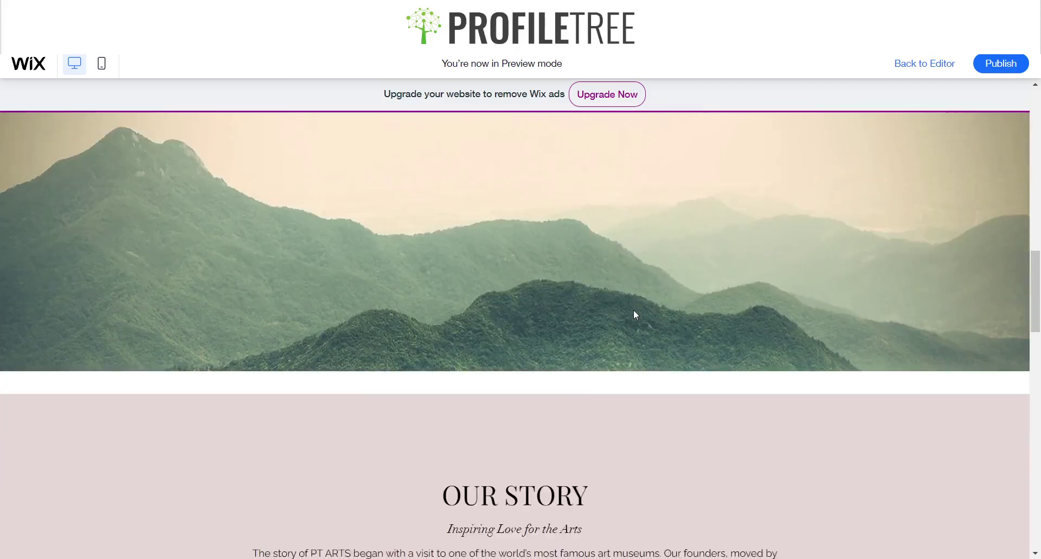
{"action": "scroll", "coordinate": [635, 313], "scroll_direction": "down", "scroll_amount": 3}
{"action": "scroll", "coordinate": [636, 313], "scroll_direction": "up", "scroll_amount": 12}
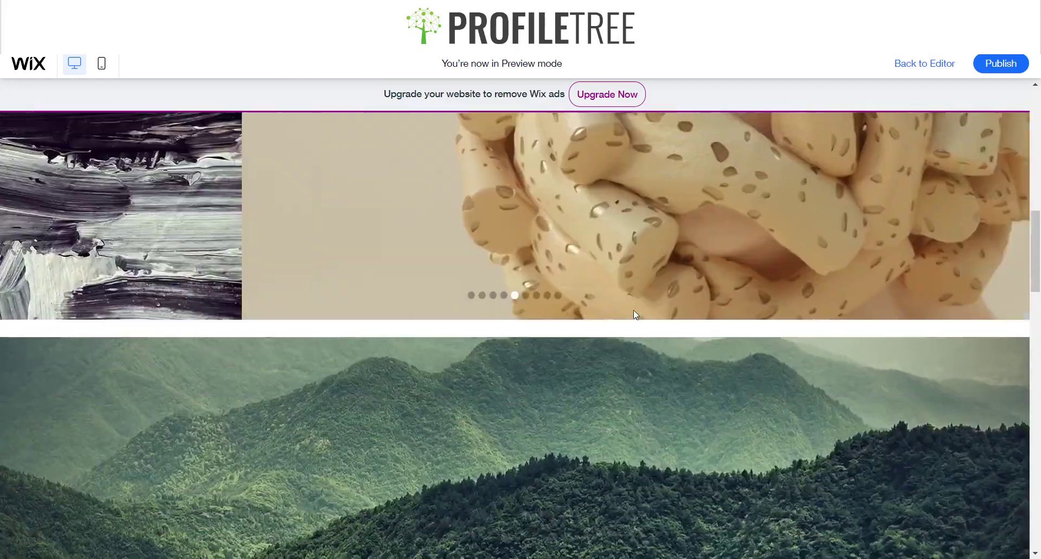
{"action": "scroll", "coordinate": [685, 308], "scroll_direction": "down", "scroll_amount": 10}
{"action": "scroll", "coordinate": [685, 308], "scroll_direction": "up", "scroll_amount": 7}
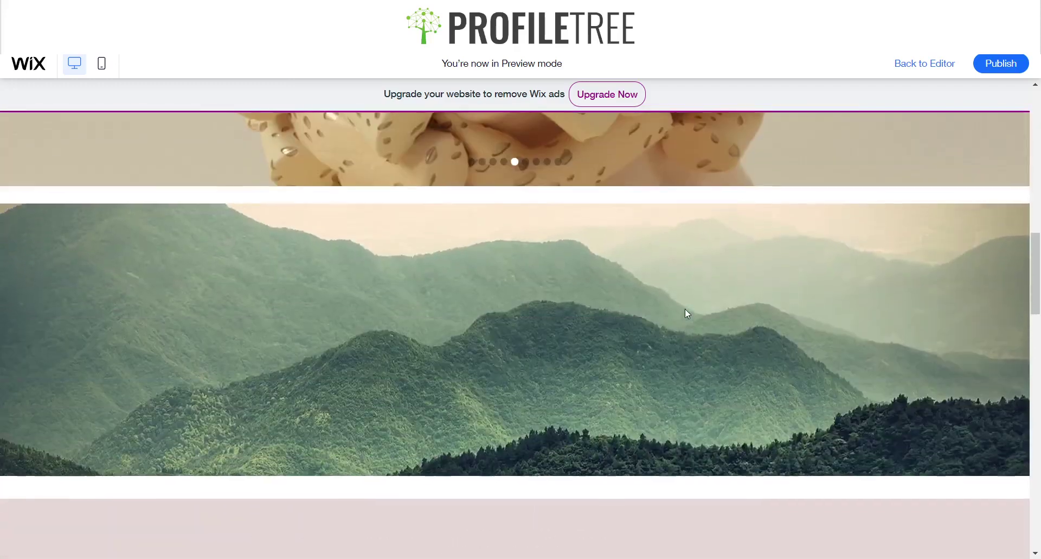
Step: Back in the editor, set the mountain strip's background scroll effect to 3D
{"action": "left_click", "coordinate": [902, 65]}
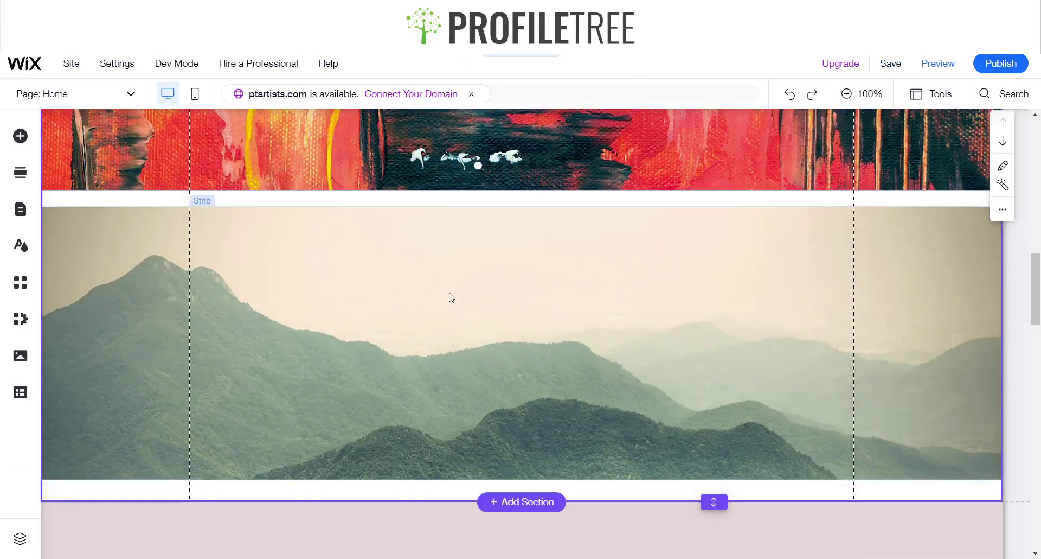
{"action": "left_click", "coordinate": [451, 297]}
{"action": "left_click", "coordinate": [332, 170]}
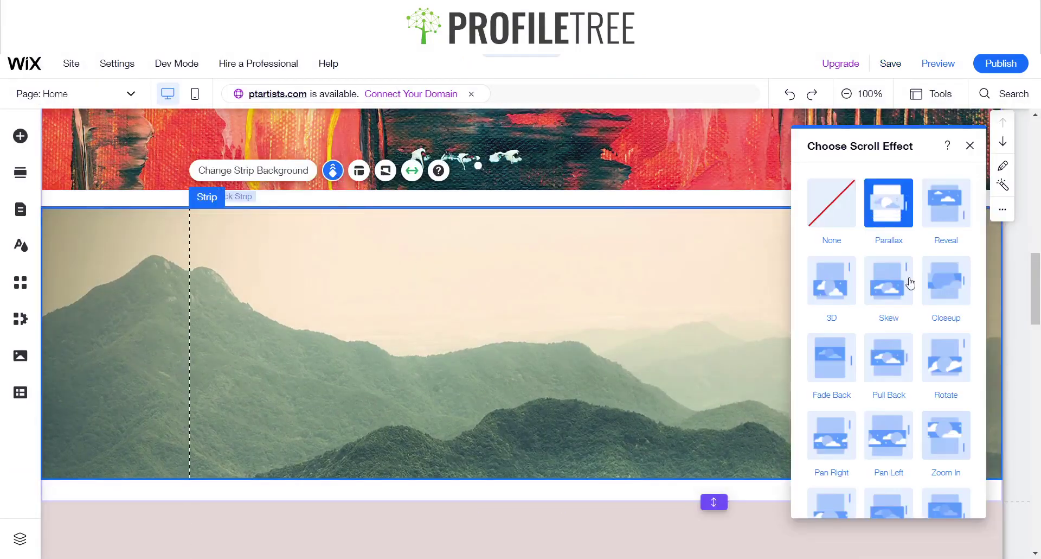
{"action": "left_click", "coordinate": [843, 284]}
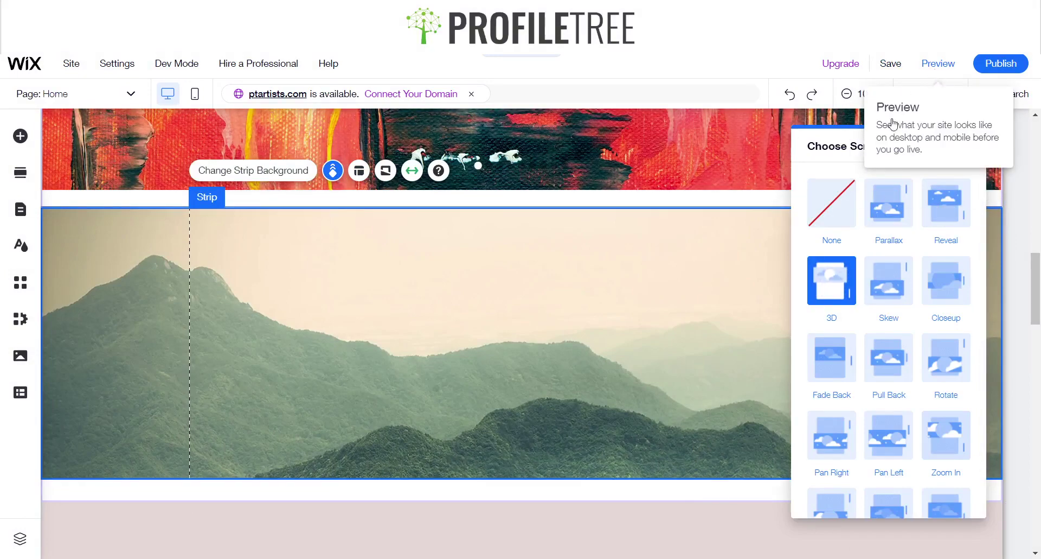
Step: Preview the site and scroll past the mountain strip to see its 3D effect
{"action": "left_click", "coordinate": [935, 64]}
{"action": "scroll", "coordinate": [649, 296], "scroll_direction": "up", "scroll_amount": 5}
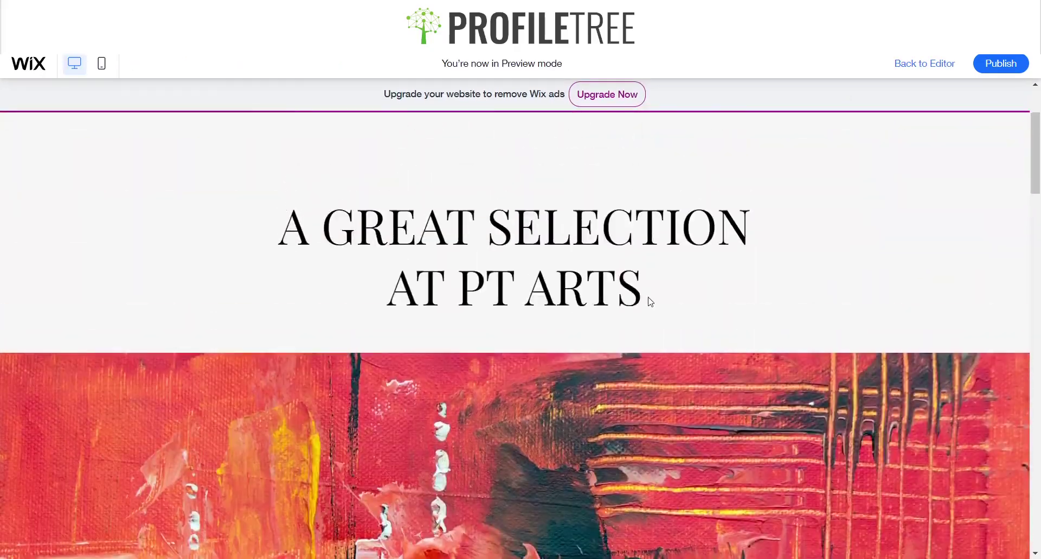
{"action": "scroll", "coordinate": [649, 297], "scroll_direction": "down", "scroll_amount": 5}
{"action": "scroll", "coordinate": [649, 297], "scroll_direction": "down", "scroll_amount": 3}
{"action": "scroll", "coordinate": [649, 296], "scroll_direction": "up", "scroll_amount": 3}
{"action": "scroll", "coordinate": [649, 296], "scroll_direction": "down", "scroll_amount": 4}
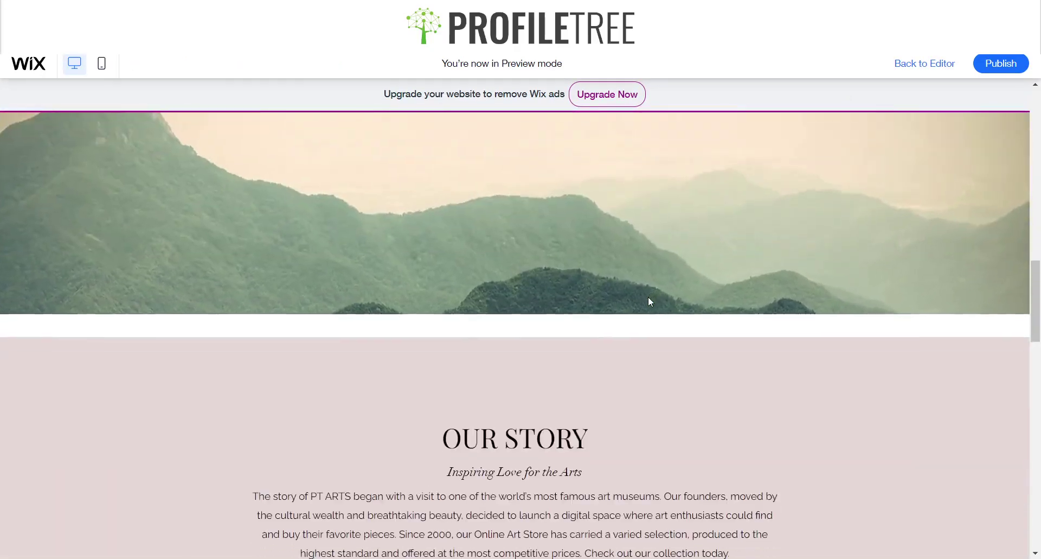
{"action": "scroll", "coordinate": [648, 296], "scroll_direction": "up", "scroll_amount": 2}
{"action": "scroll", "coordinate": [649, 296], "scroll_direction": "up", "scroll_amount": 1}
{"action": "scroll", "coordinate": [649, 296], "scroll_direction": "down", "scroll_amount": 3}
{"action": "scroll", "coordinate": [649, 296], "scroll_direction": "up", "scroll_amount": 5}
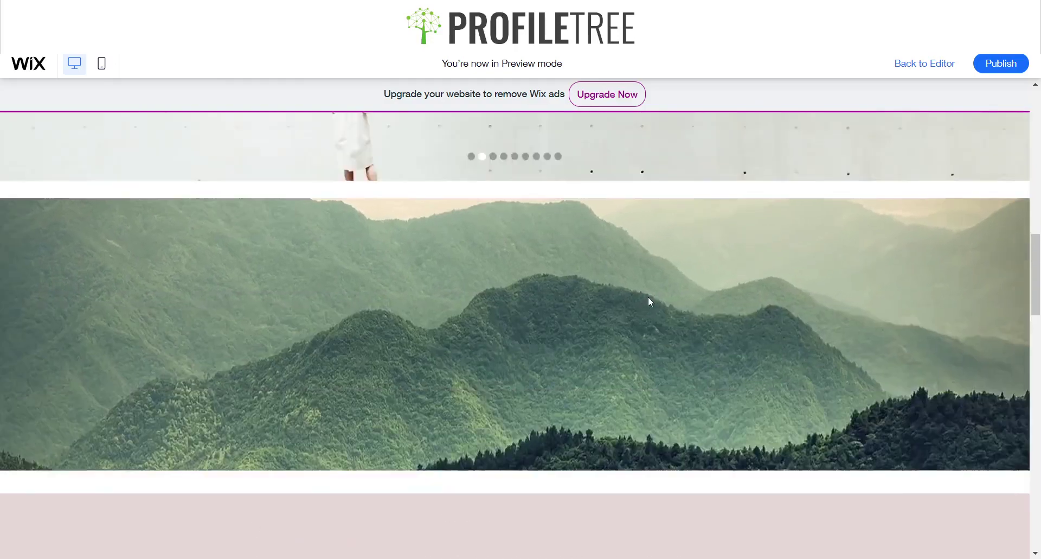
{"action": "scroll", "coordinate": [649, 300], "scroll_direction": "down", "scroll_amount": 3}
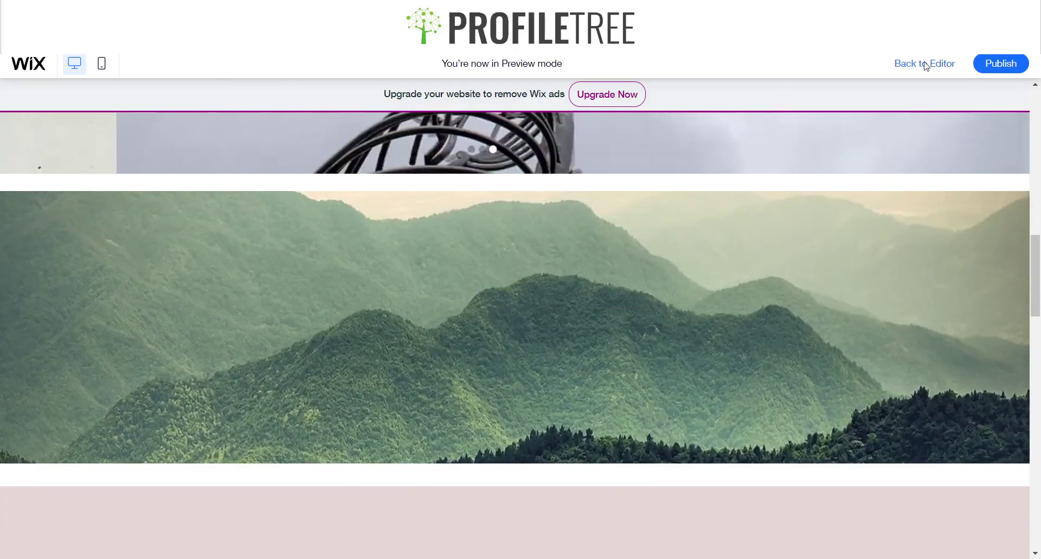
Step: Back in the editor, change the mountain strip's background scroll effect to Zoom In
{"action": "left_click", "coordinate": [925, 63]}
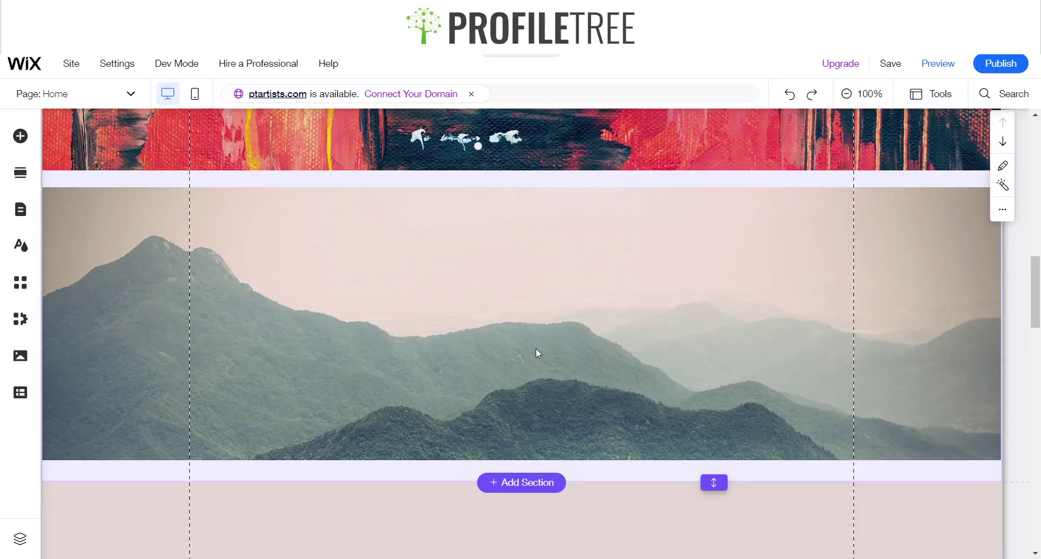
{"action": "left_click", "coordinate": [519, 364]}
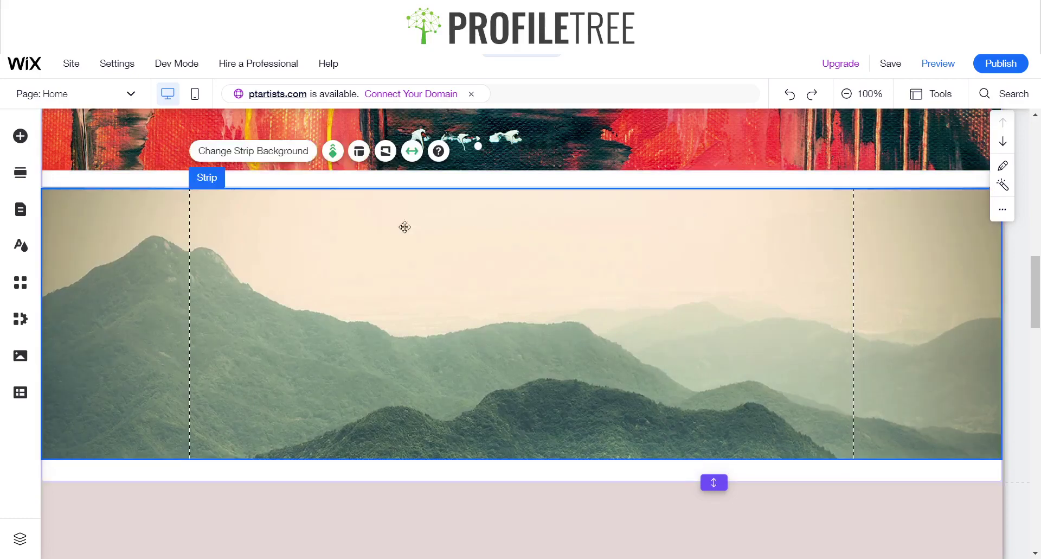
{"action": "left_click", "coordinate": [333, 151]}
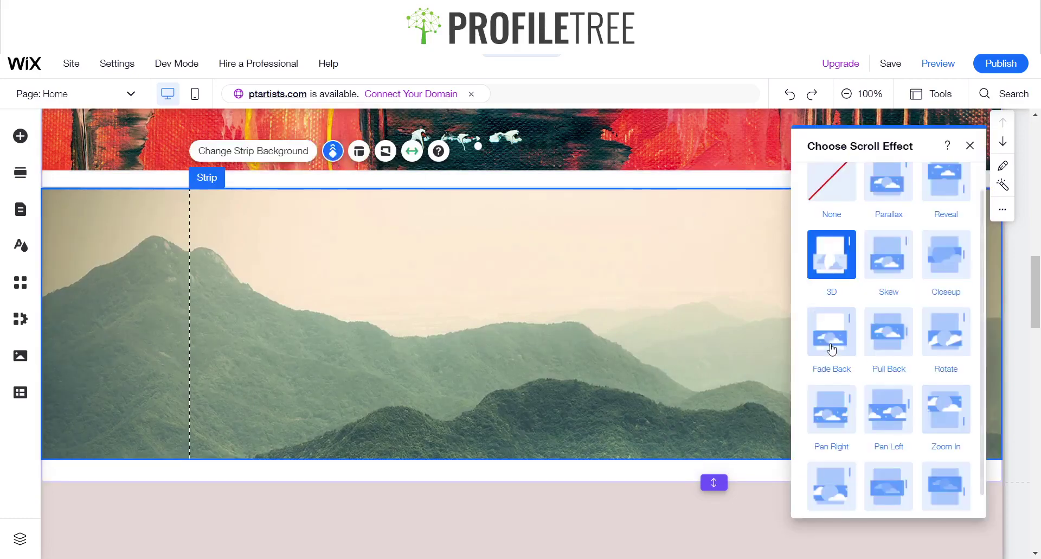
{"action": "scroll", "coordinate": [844, 418], "scroll_direction": "down", "scroll_amount": 1}
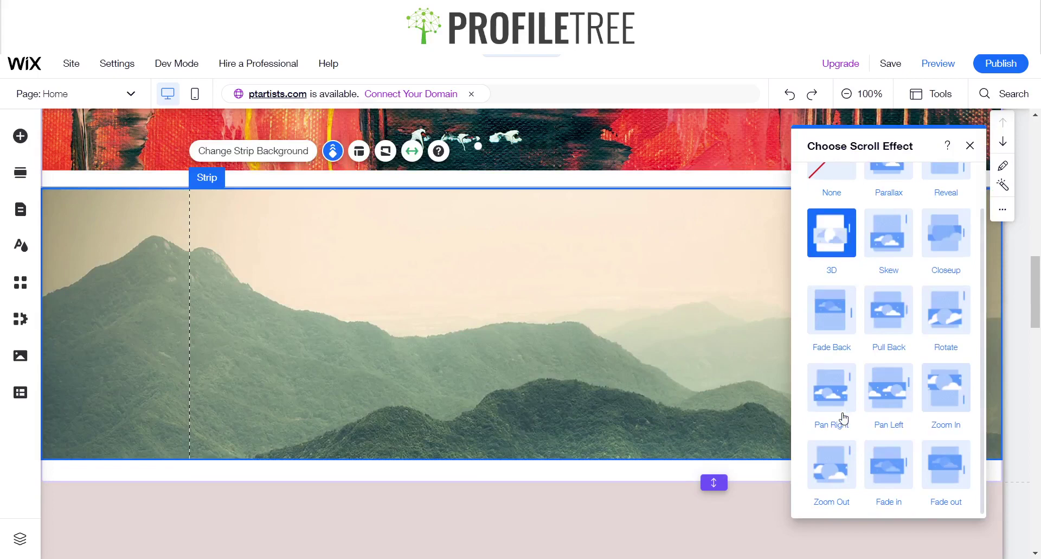
{"action": "left_click", "coordinate": [958, 414]}
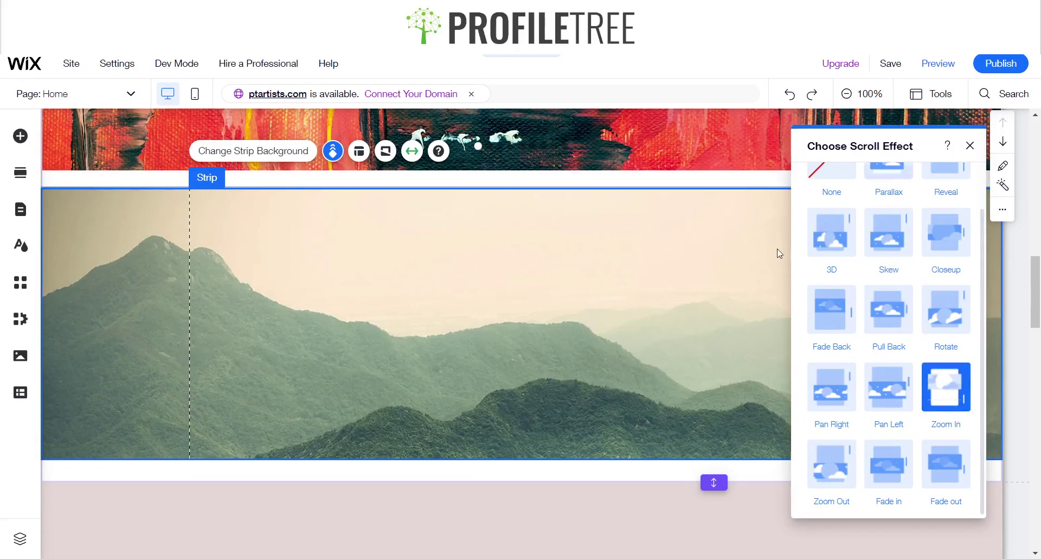
Step: Preview the site, scroll past the mountain strip to check Zoom In, then return to editing
{"action": "left_click", "coordinate": [925, 74]}
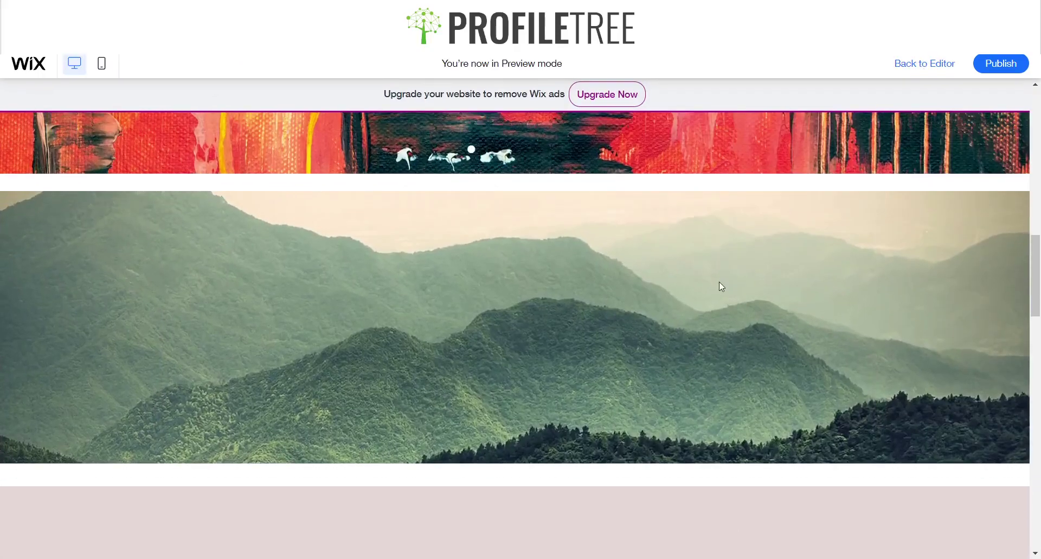
{"action": "scroll", "coordinate": [721, 286], "scroll_direction": "up", "scroll_amount": 5}
{"action": "scroll", "coordinate": [719, 281], "scroll_direction": "down", "scroll_amount": 5}
{"action": "scroll", "coordinate": [719, 282], "scroll_direction": "up", "scroll_amount": 3}
{"action": "scroll", "coordinate": [719, 281], "scroll_direction": "down", "scroll_amount": 5}
{"action": "scroll", "coordinate": [719, 281], "scroll_direction": "up", "scroll_amount": 5}
{"action": "scroll", "coordinate": [719, 282], "scroll_direction": "down", "scroll_amount": 5}
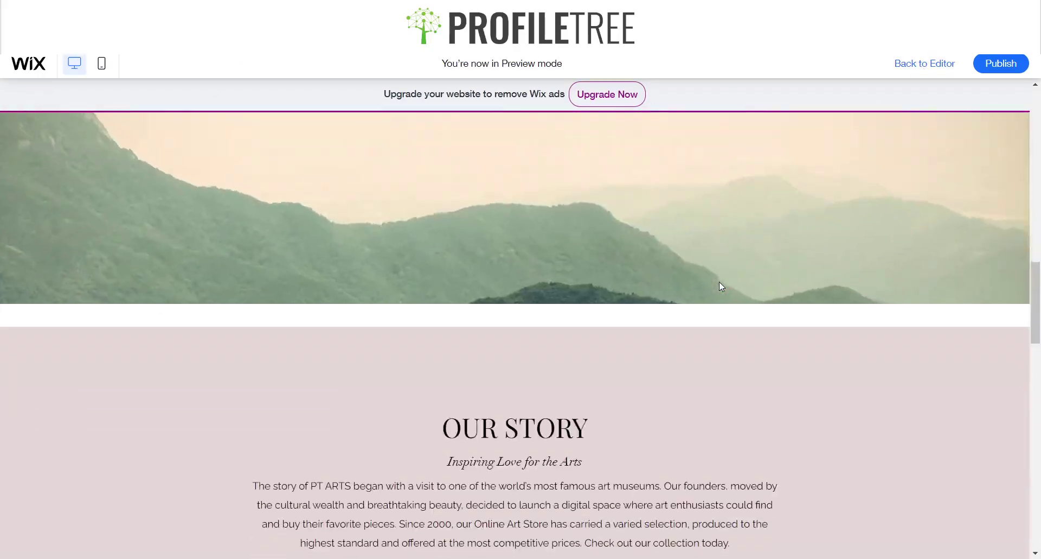
{"action": "scroll", "coordinate": [719, 281], "scroll_direction": "up", "scroll_amount": 4}
{"action": "scroll", "coordinate": [719, 282], "scroll_direction": "down", "scroll_amount": 5}
{"action": "scroll", "coordinate": [719, 282], "scroll_direction": "up", "scroll_amount": 4}
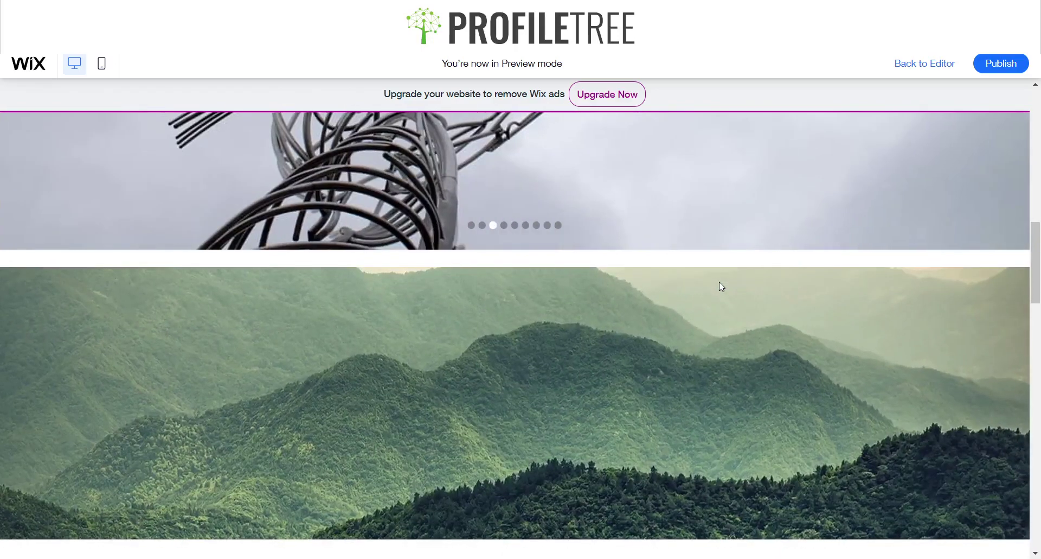
{"action": "left_click", "coordinate": [936, 64]}
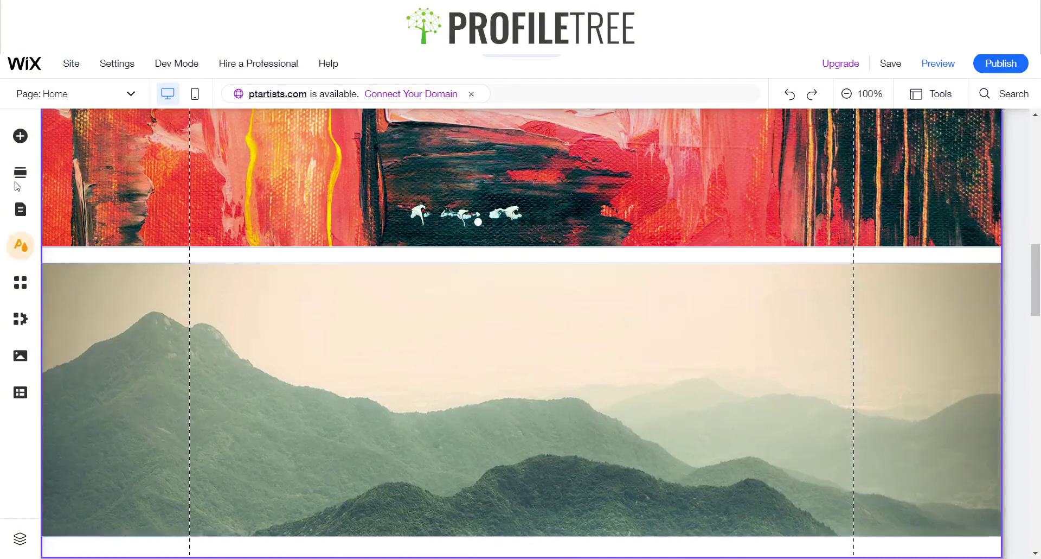
{"action": "left_click", "coordinate": [20, 135]}
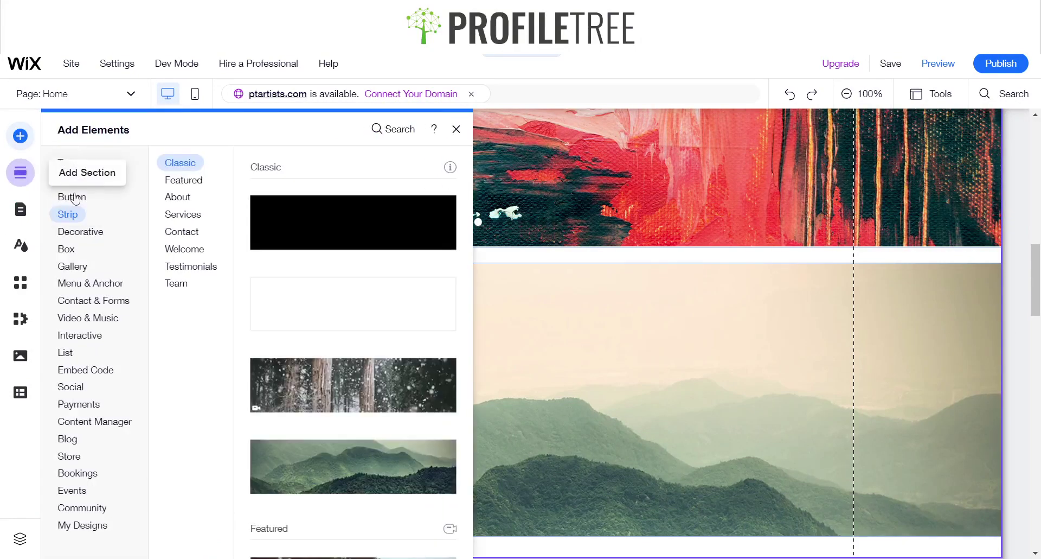
{"action": "left_click", "coordinate": [126, 302]}
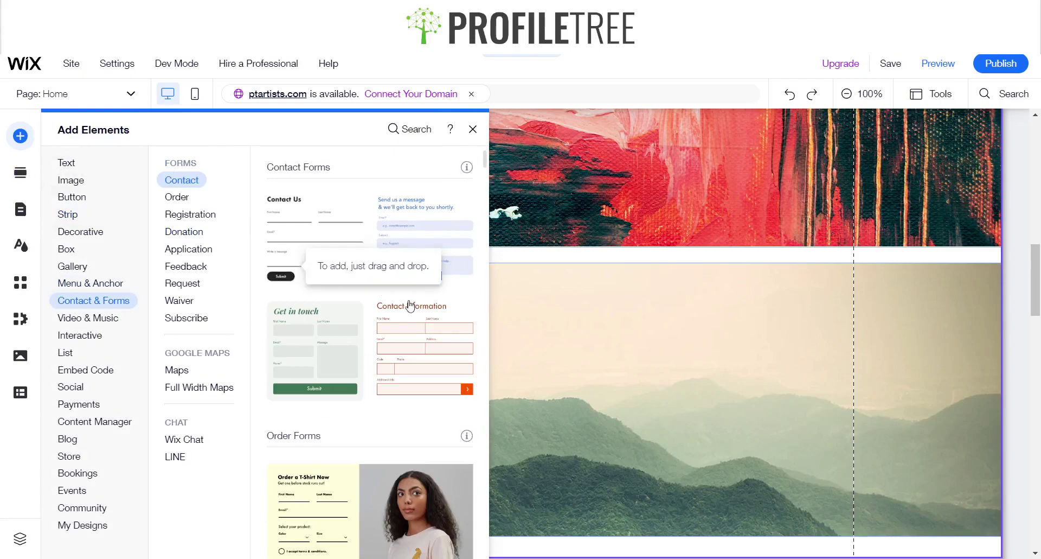
{"action": "left_click", "coordinate": [580, 324]}
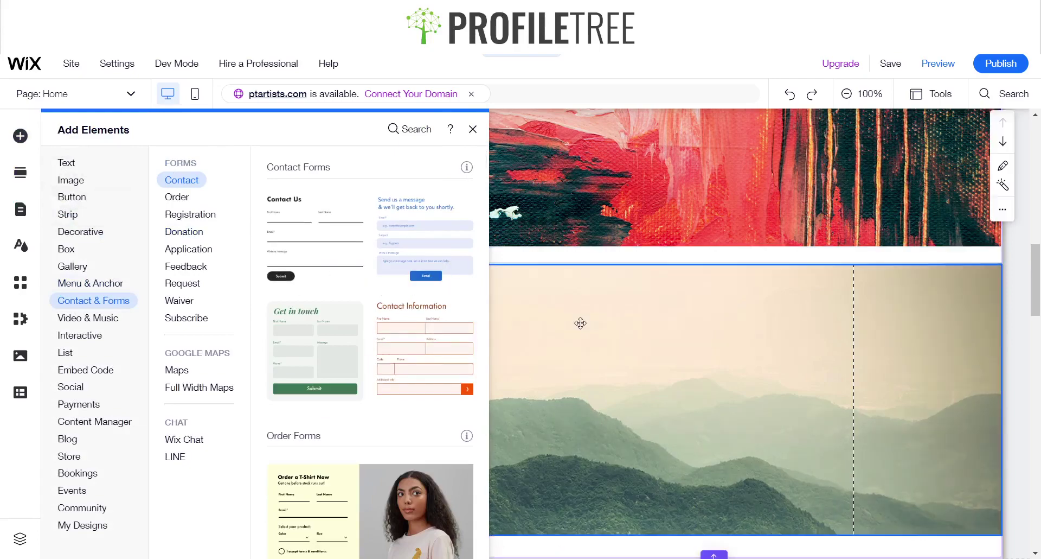
{"action": "scroll", "coordinate": [580, 324], "scroll_direction": "up", "scroll_amount": 4}
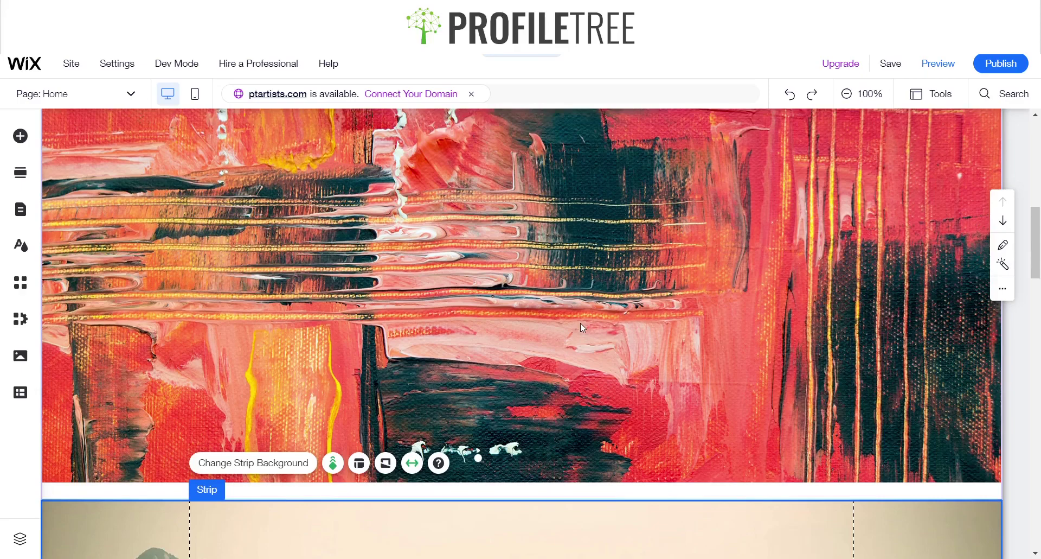
Step: Apply the Fade in scroll effect to the Our Story strip below the red painting slideshow
{"action": "left_click", "coordinate": [580, 324]}
{"action": "left_click_drag", "start_coordinate": [162, 330], "coordinate": [163, 315]}
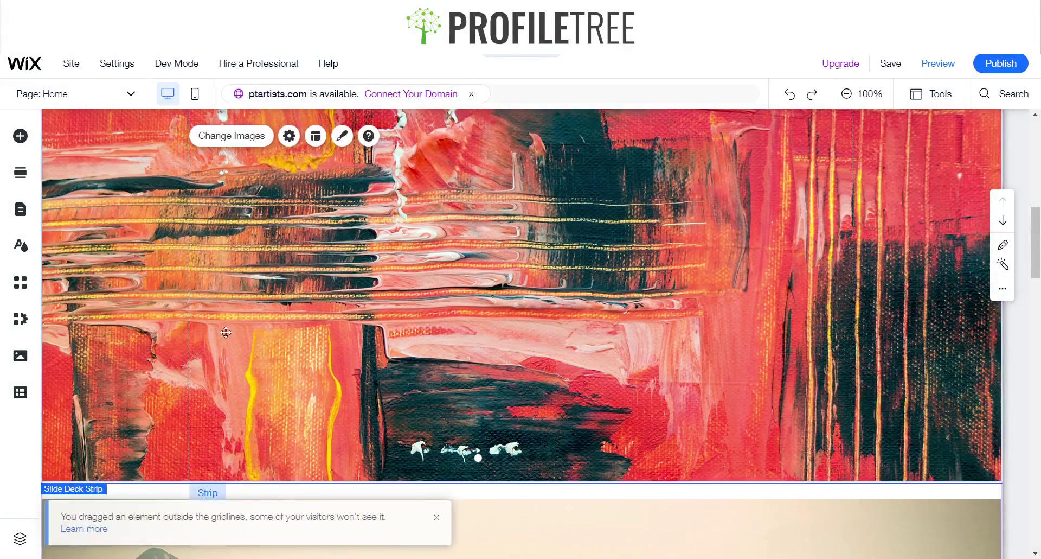
{"action": "scroll", "coordinate": [284, 345], "scroll_direction": "down", "scroll_amount": 10}
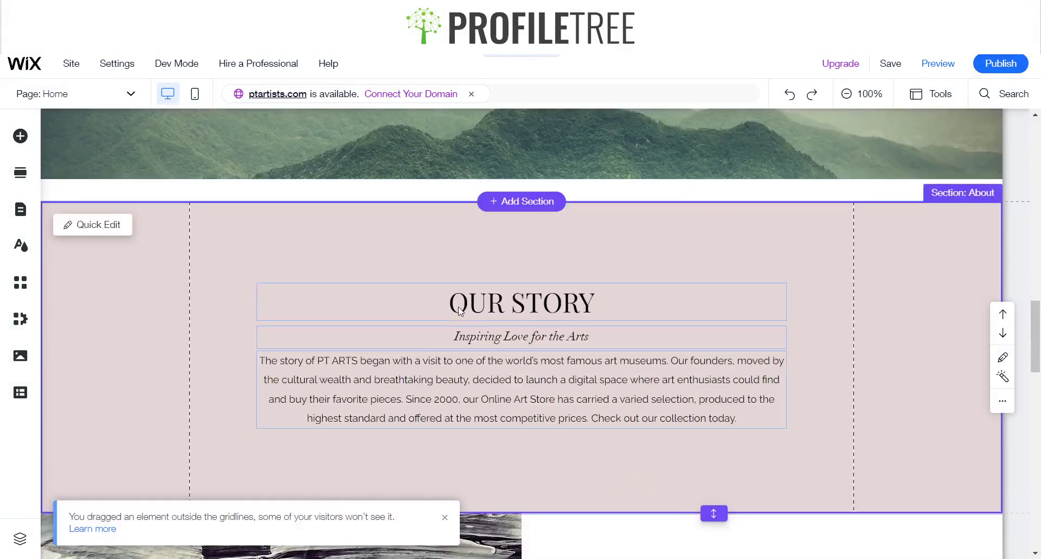
{"action": "left_click", "coordinate": [216, 295]}
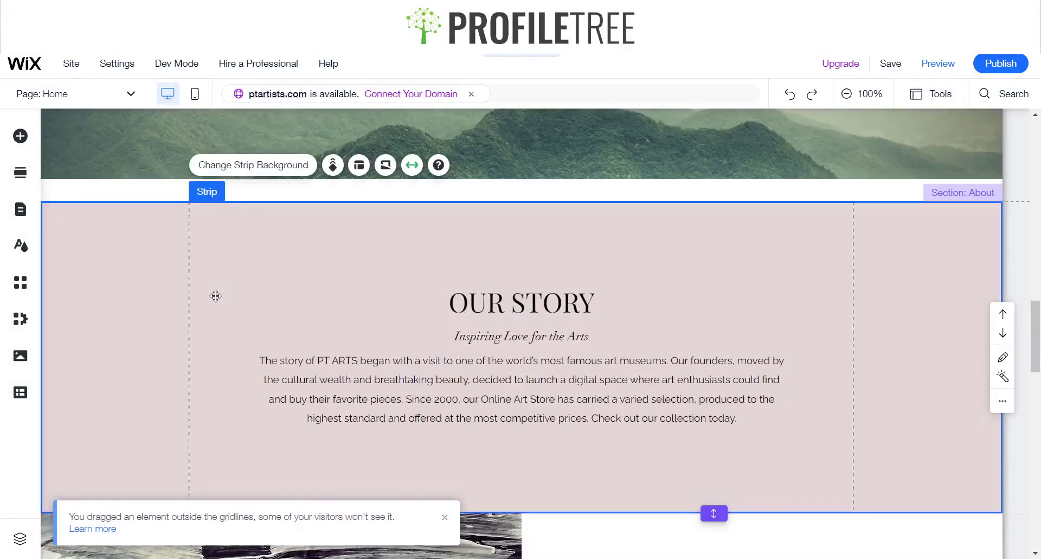
{"action": "left_click", "coordinate": [334, 167]}
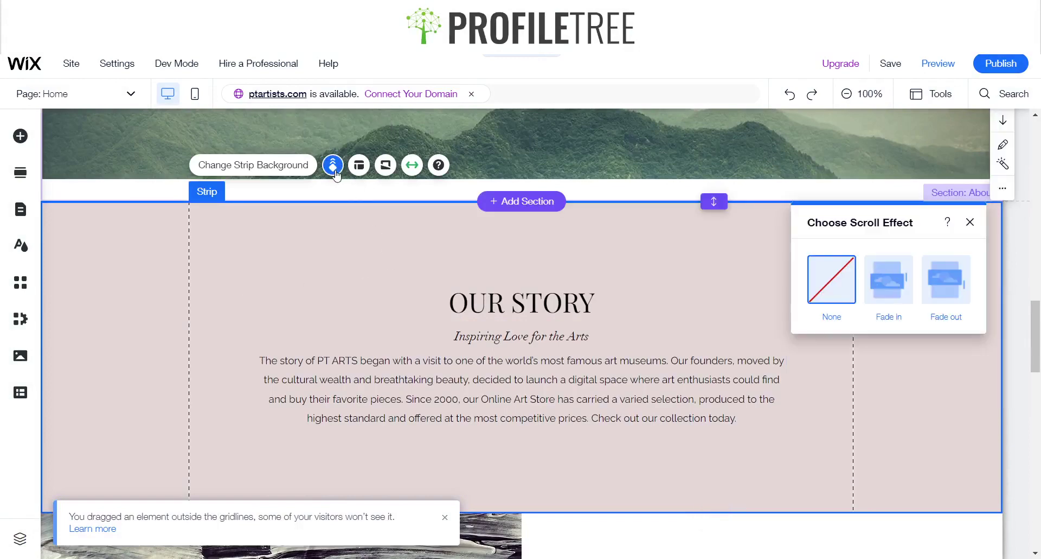
{"action": "left_click", "coordinate": [884, 293]}
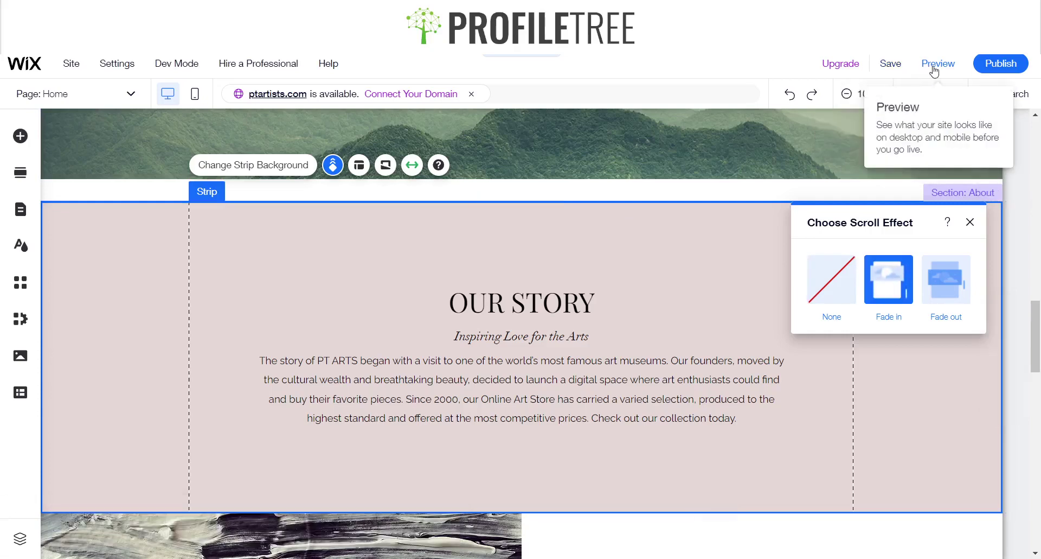